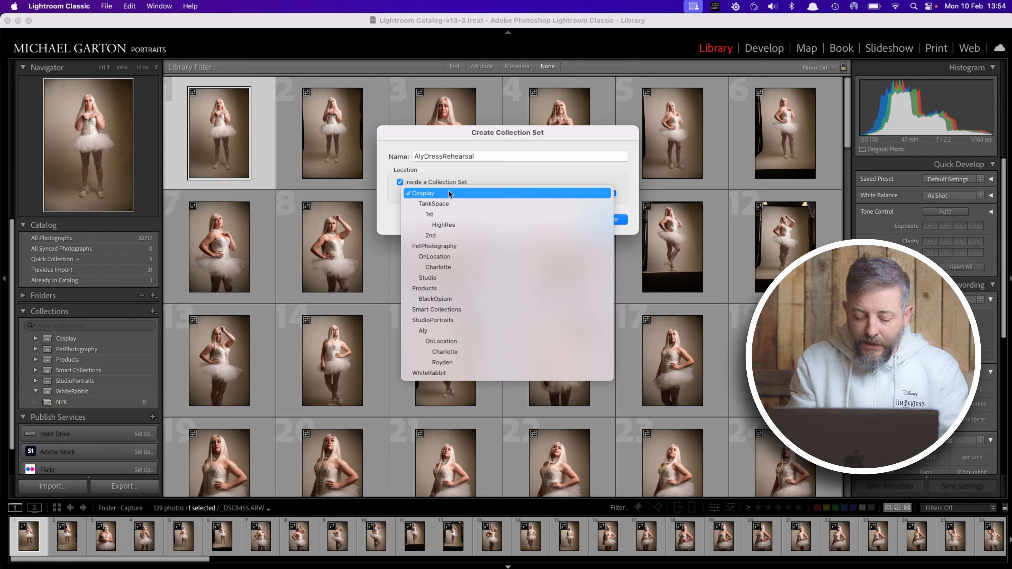
Place the new AlyDressRehearsal collection set inside the WhiteRabbit set, create it, and select it
click(448, 373)
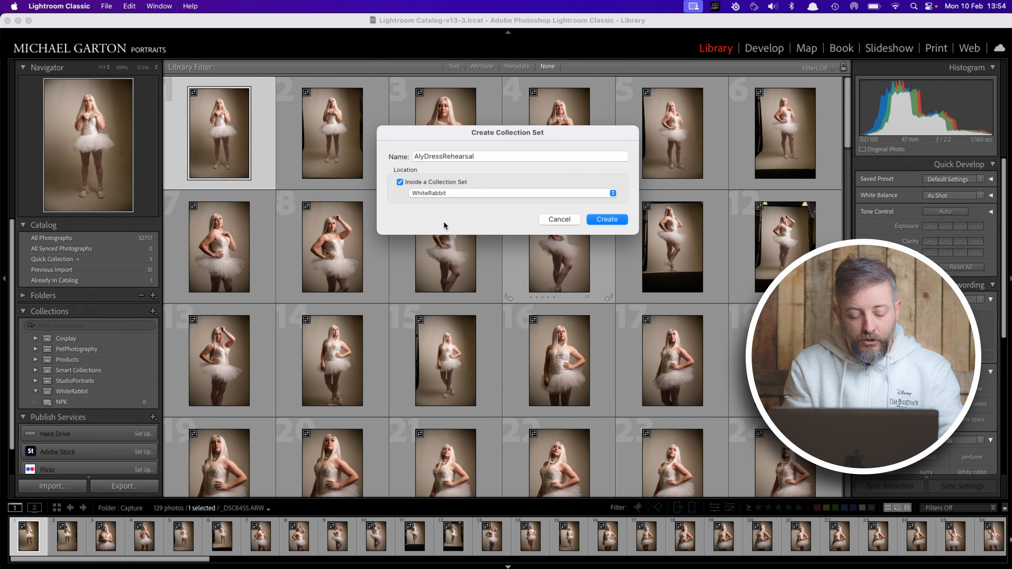
click(608, 220)
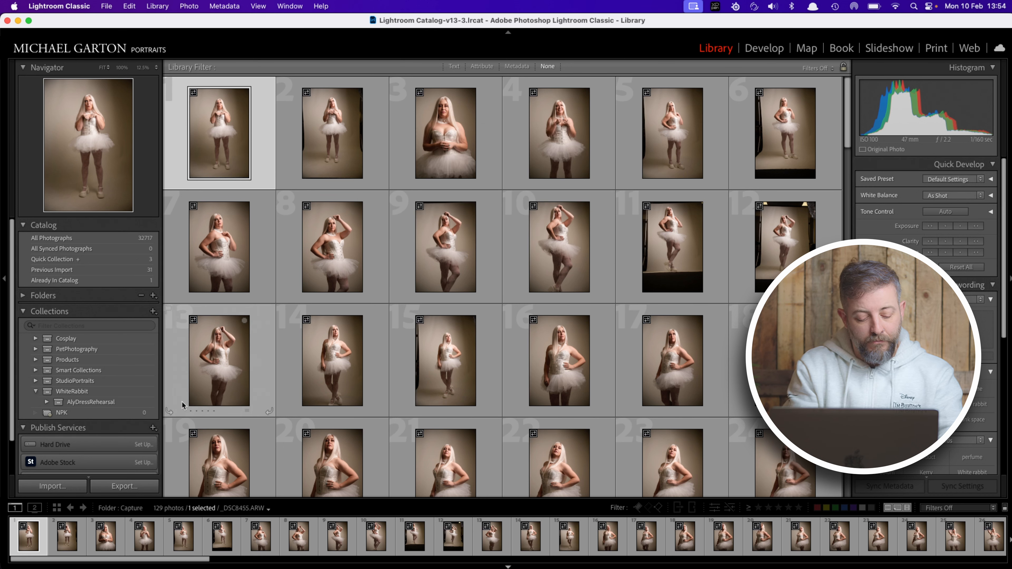
click(115, 403)
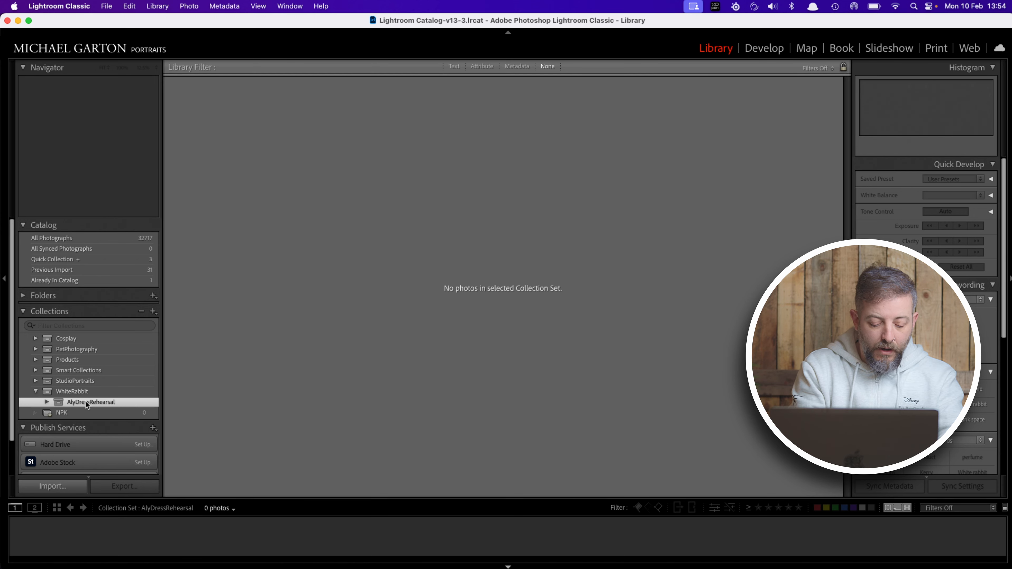
Create a second collection set named LocationScouting inside the WhiteRabbit set
click(82, 393)
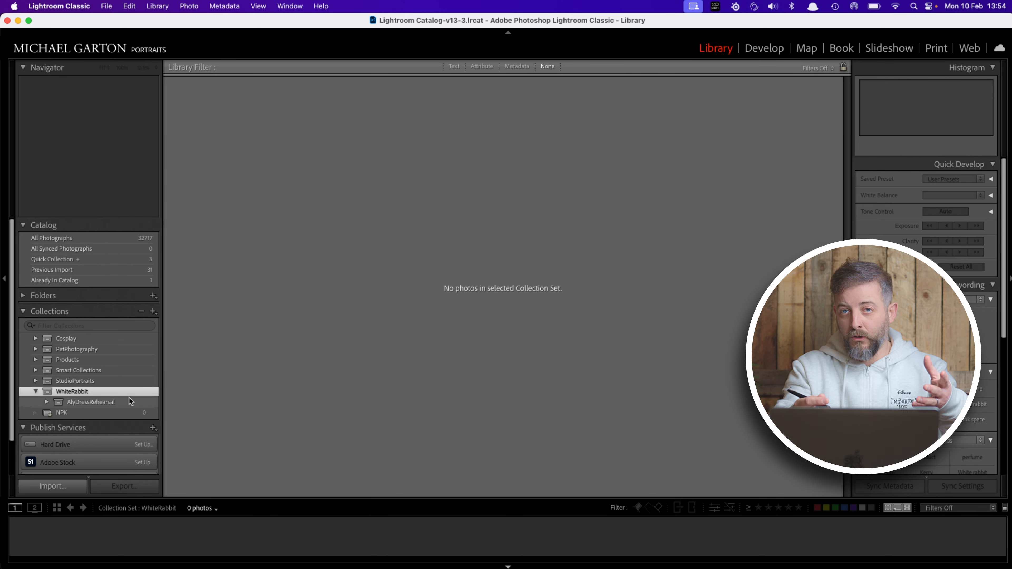
click(154, 311)
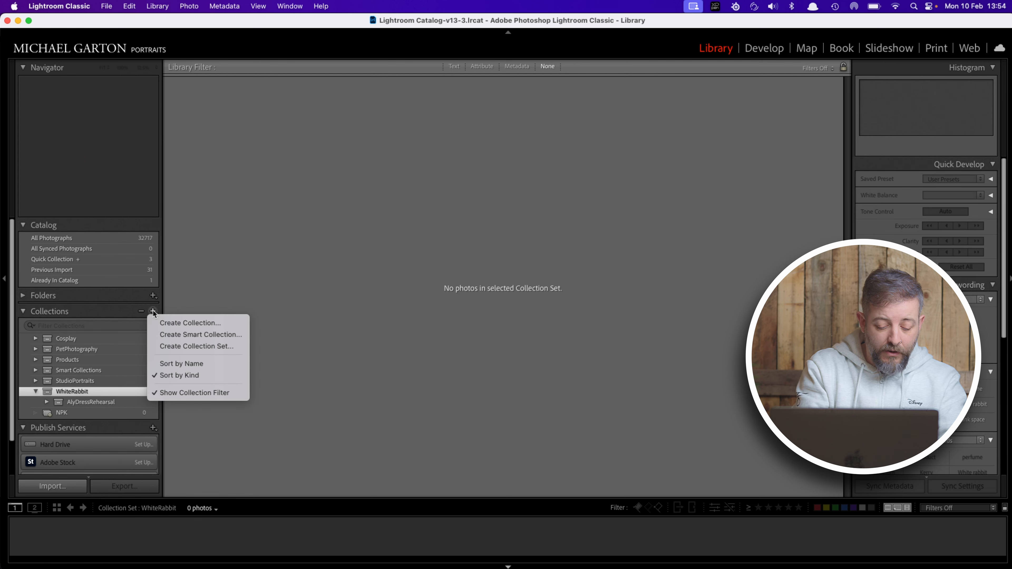
click(197, 346)
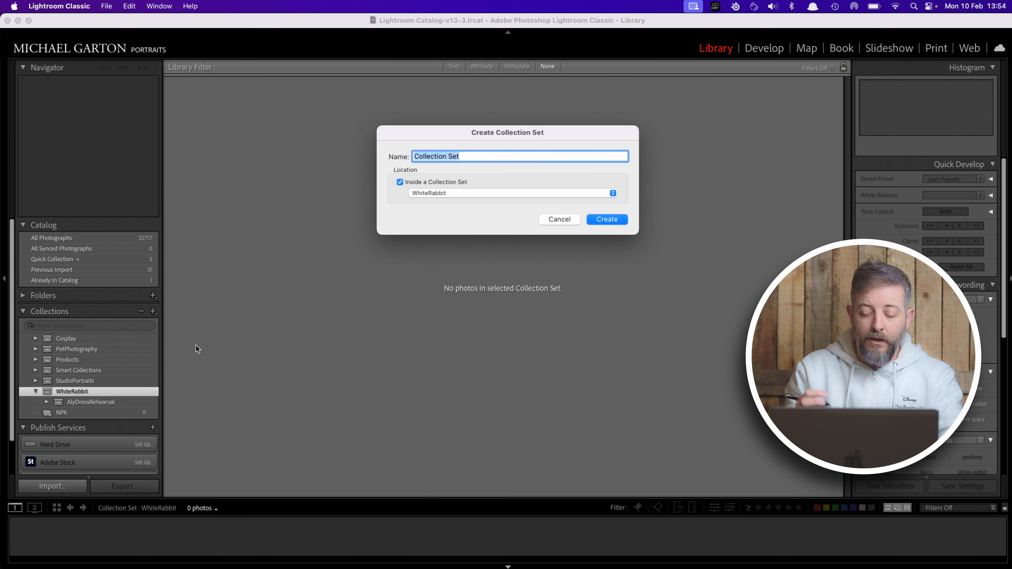
text(Lo)
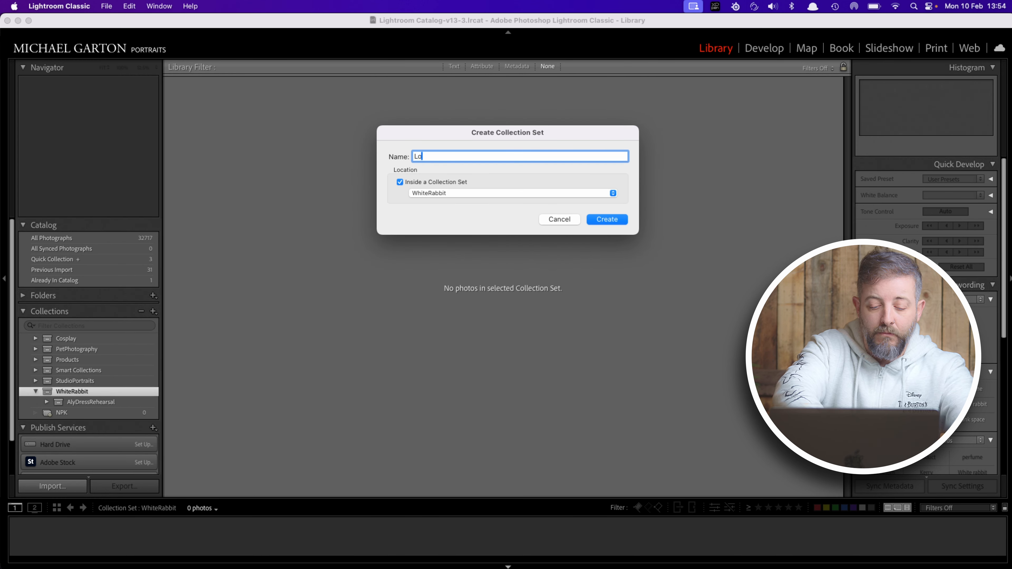
text(cation)
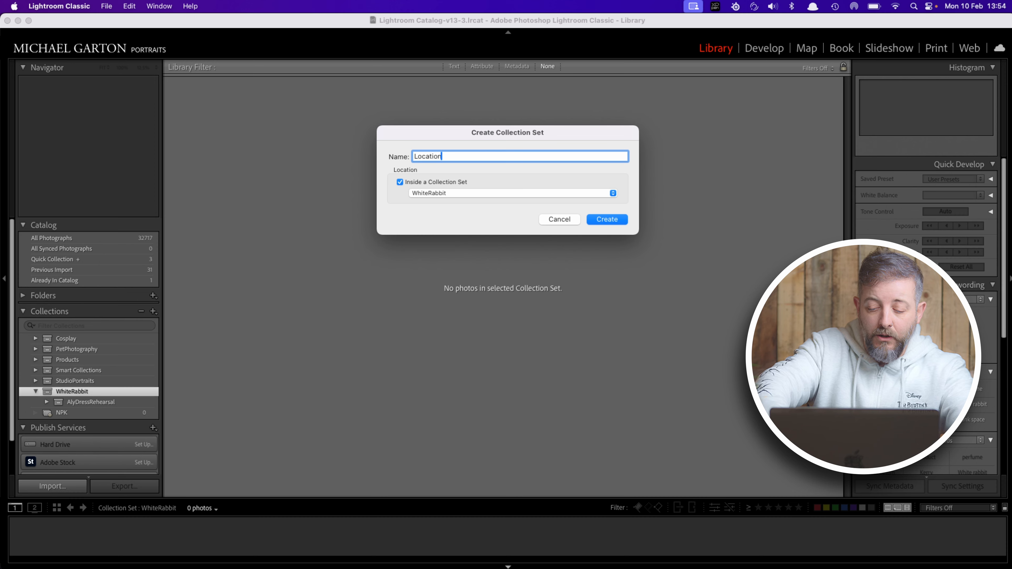
text(Scoutin)
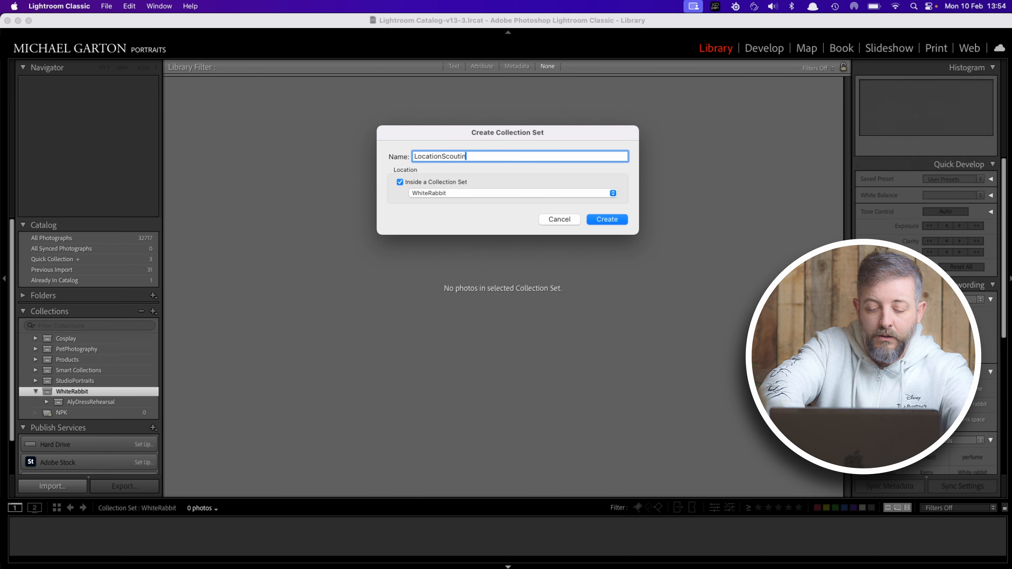
text(g)
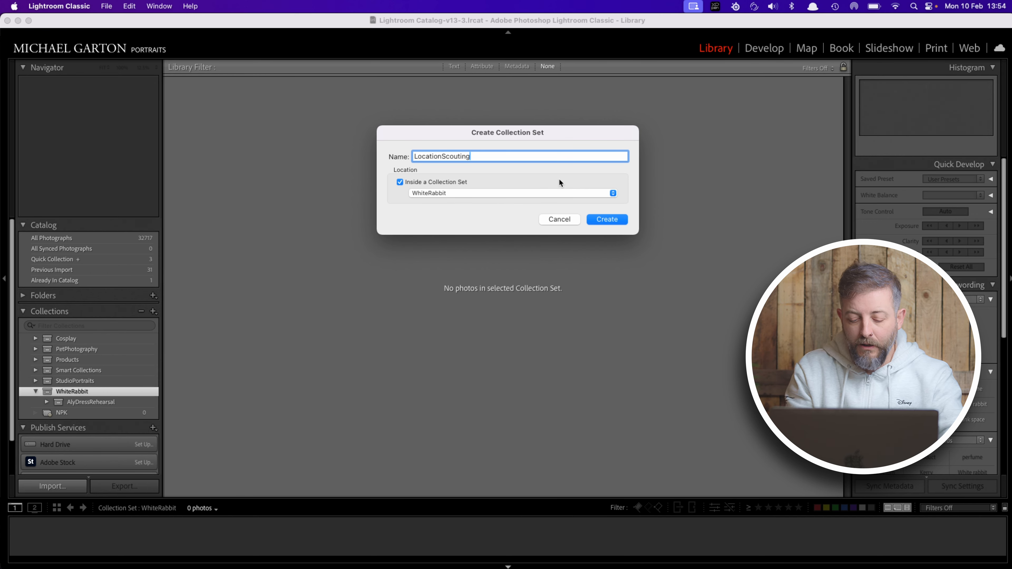
click(612, 219)
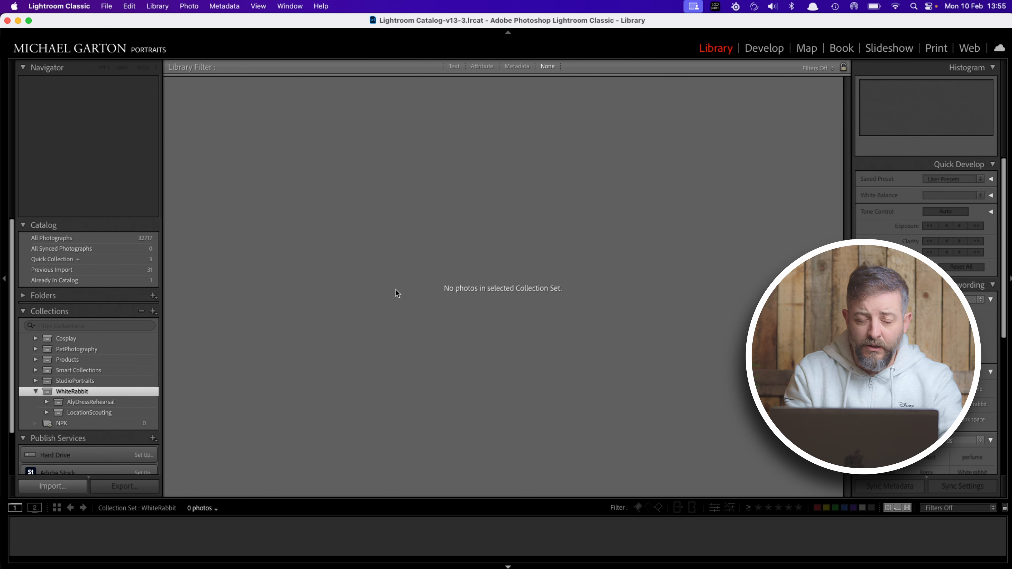
Create a regular collection named Capture inside the AlyDressRehearsal collection set
click(95, 403)
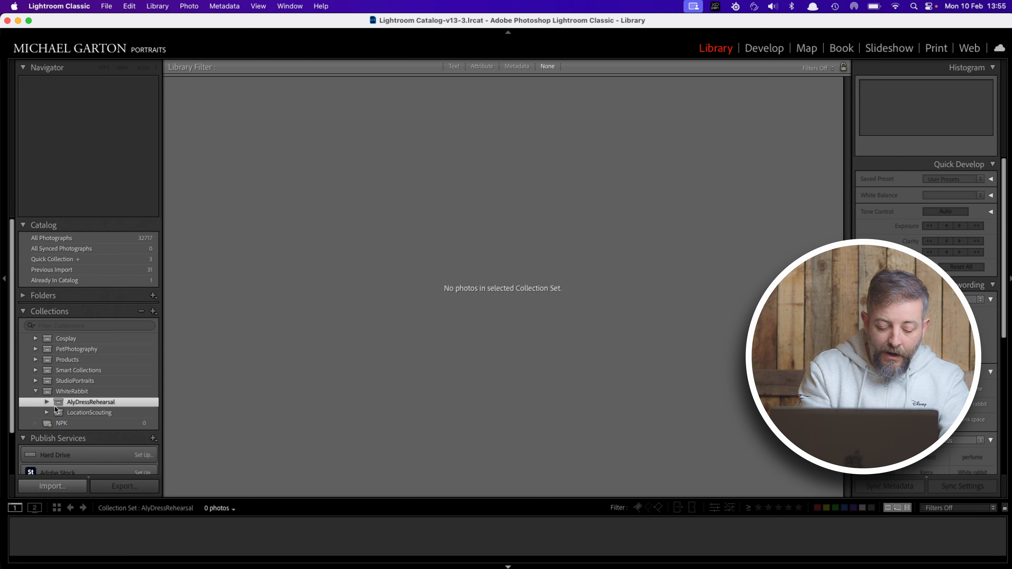
click(152, 311)
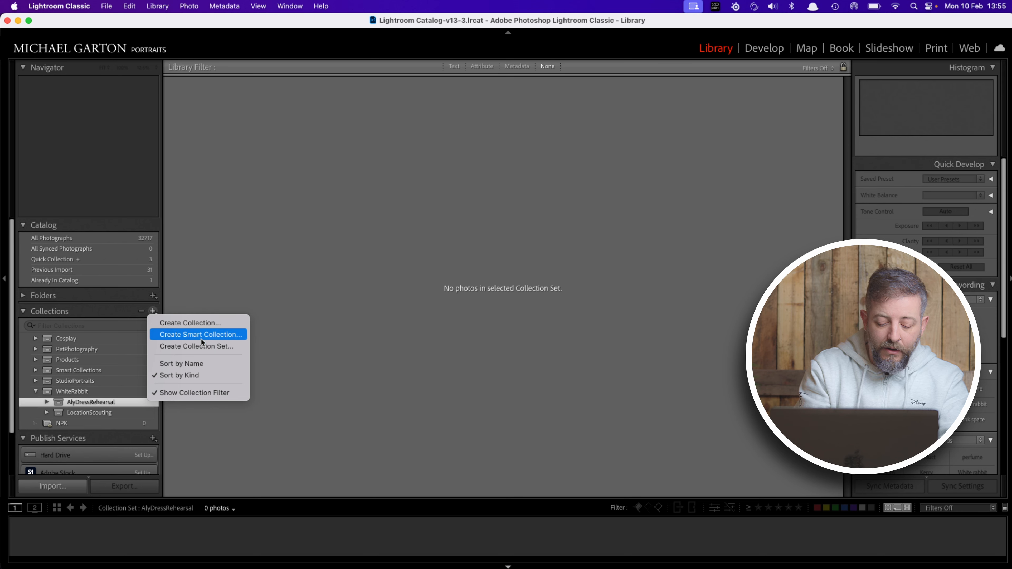
click(206, 322)
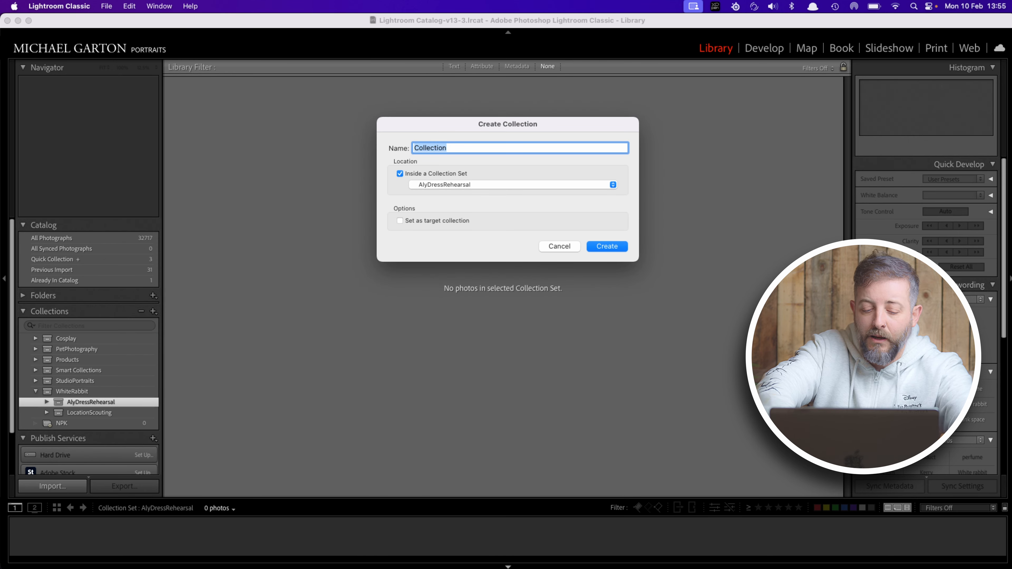
text(Captur)
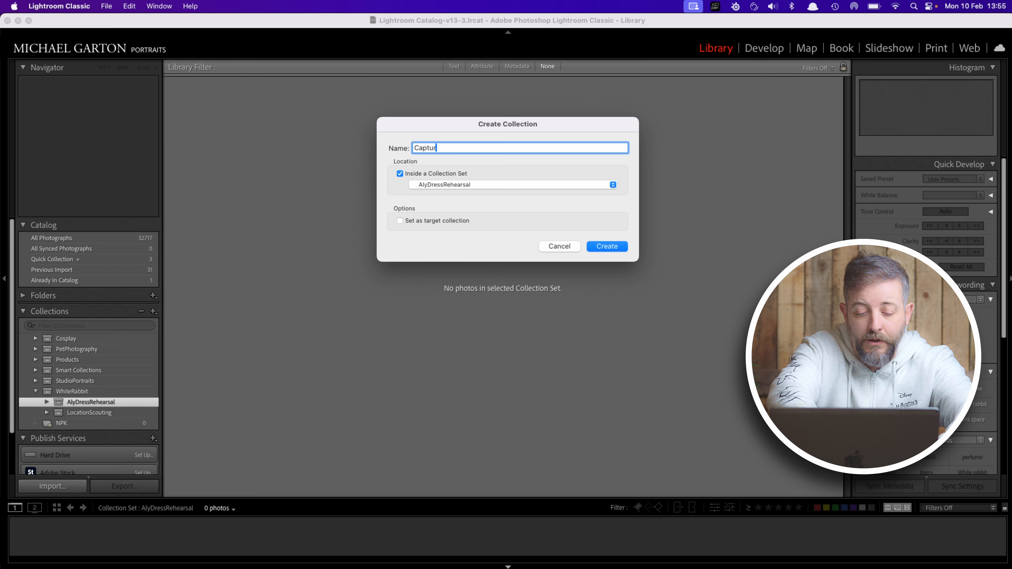
text(e)
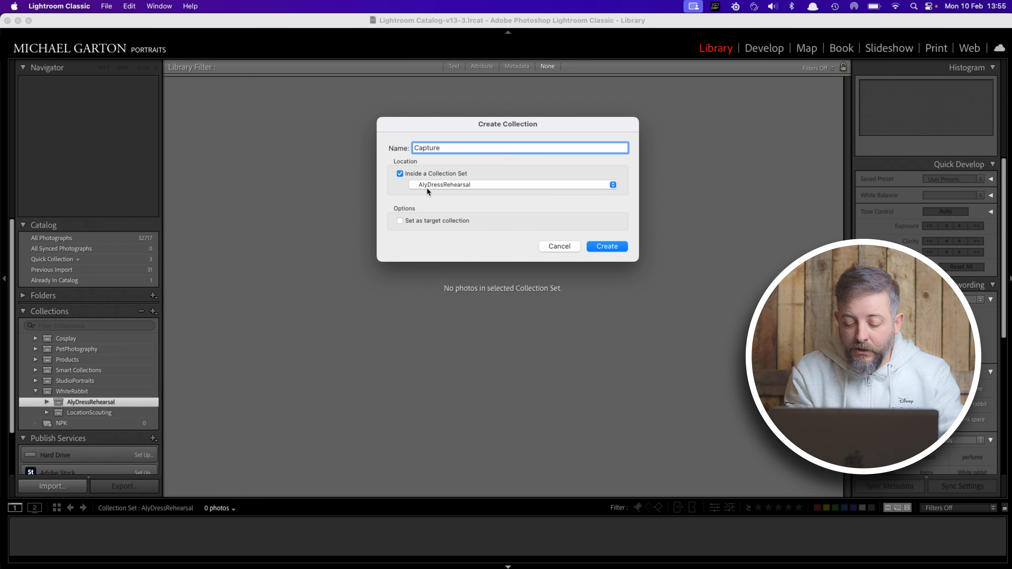
click(606, 247)
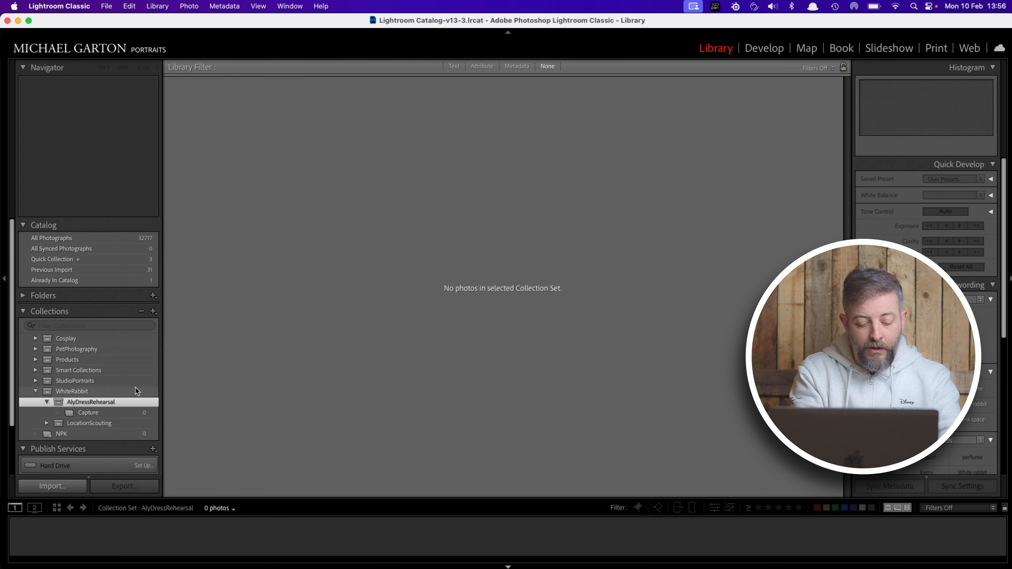
Add another regular collection named Selects inside the AlyDressRehearsal collection set
click(153, 311)
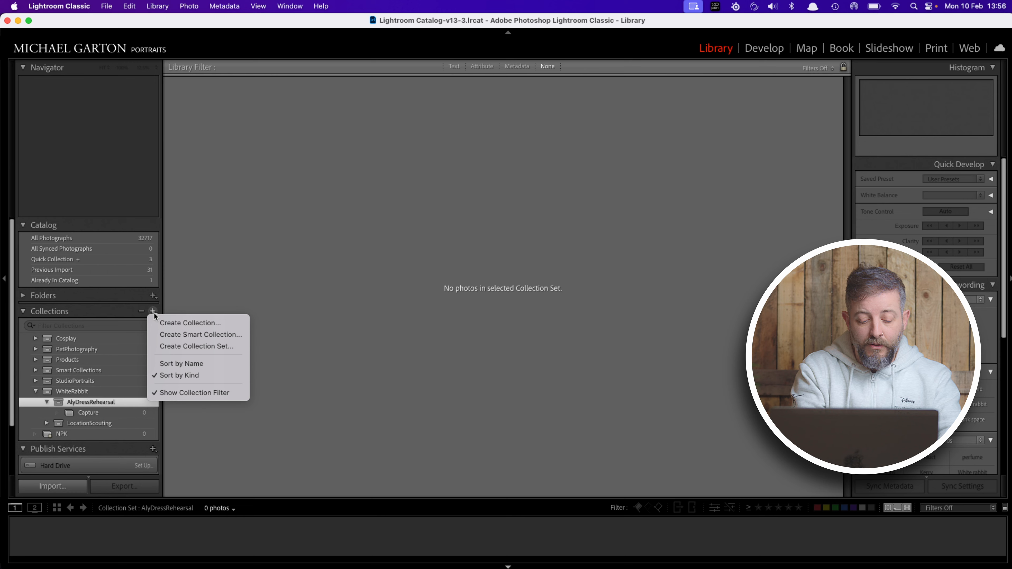
click(210, 322)
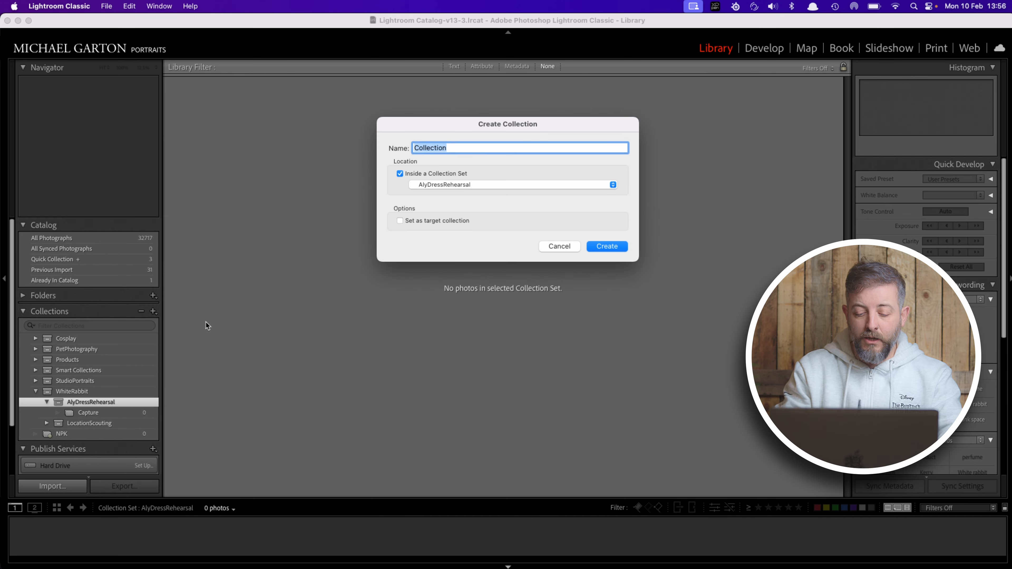
text(Selects)
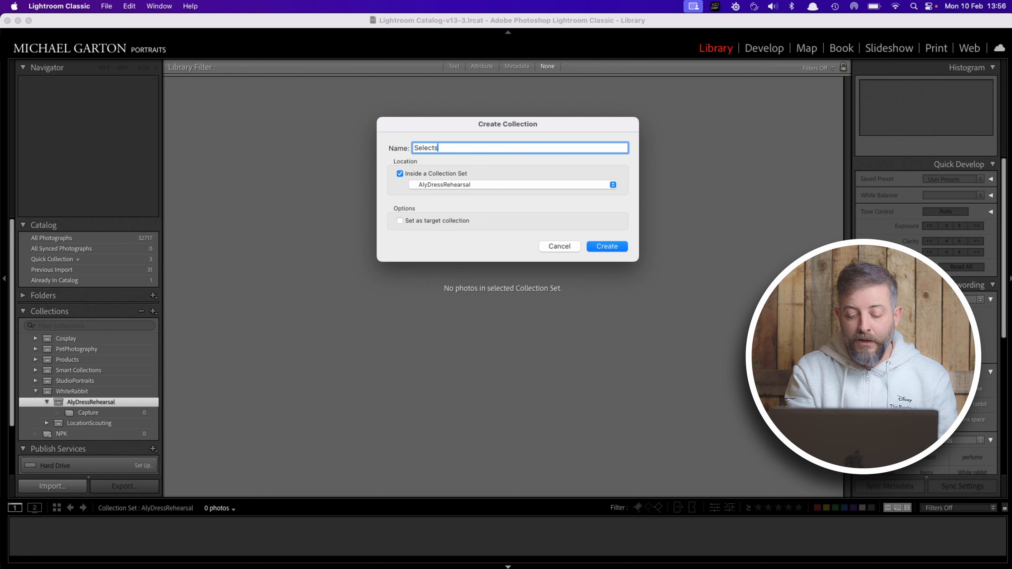
click(610, 242)
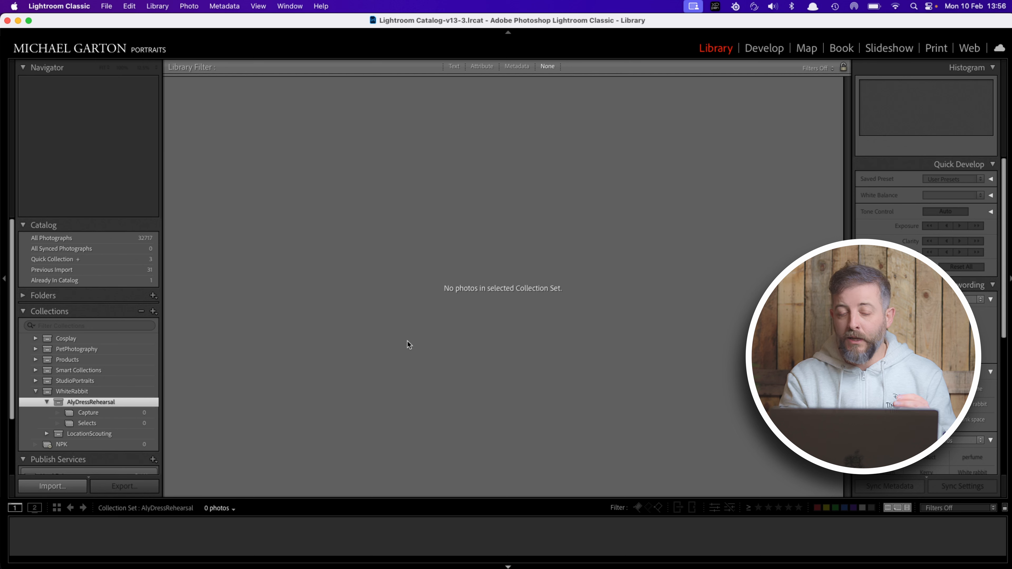
Expand the LocationScouting collection set and create a regular collection named Thurstaston inside it
click(47, 434)
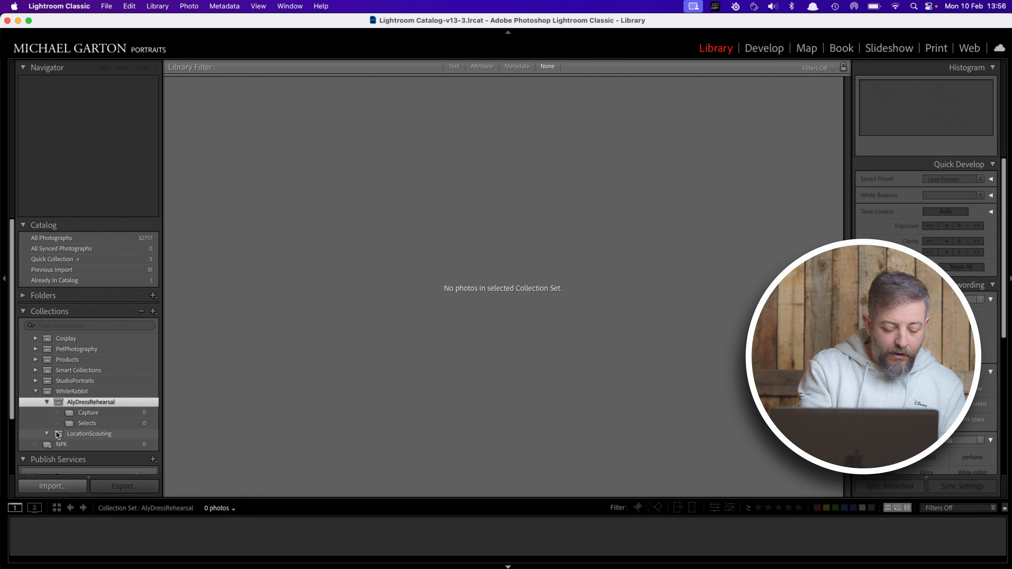
click(112, 435)
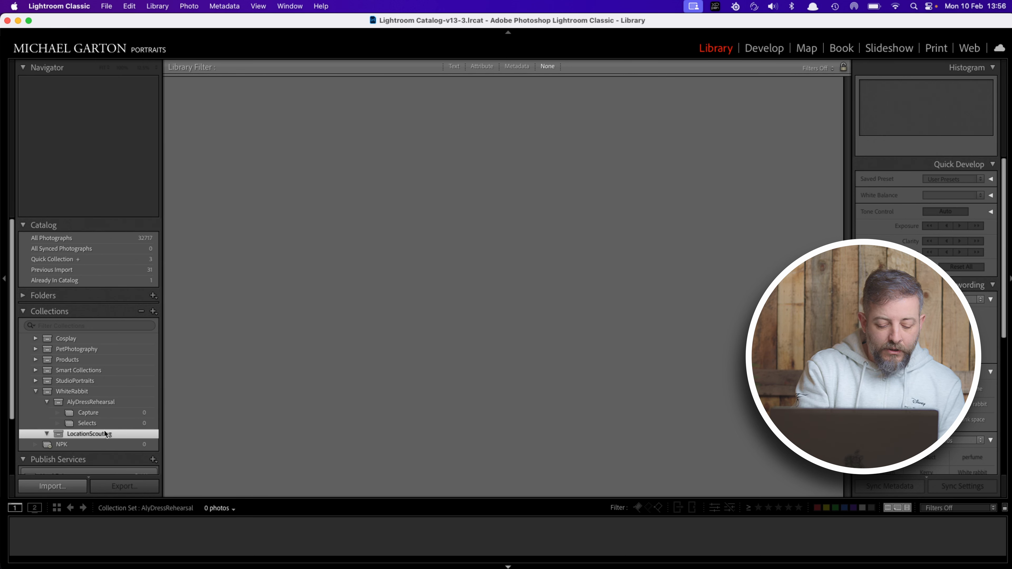
click(153, 311)
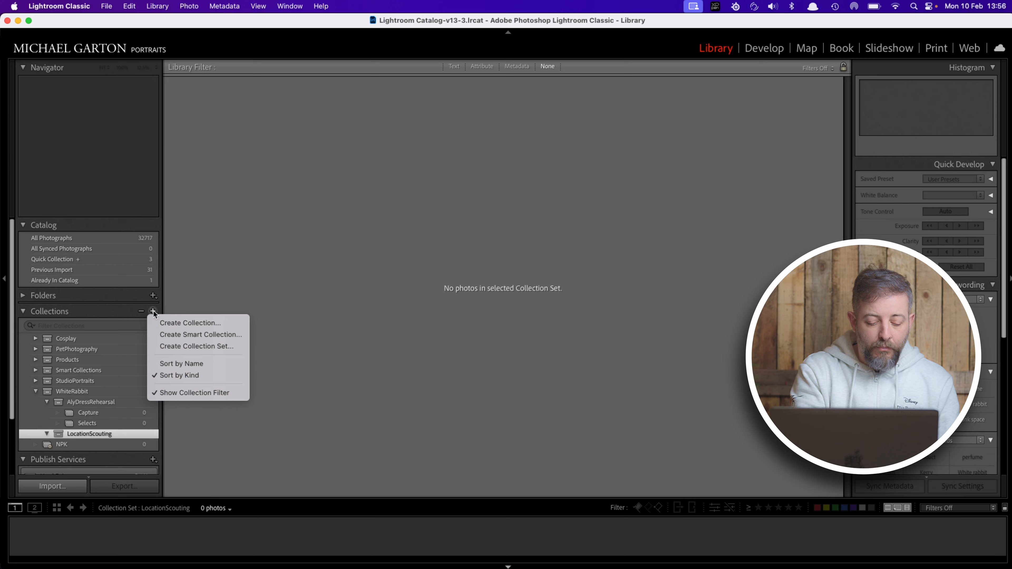
click(195, 323)
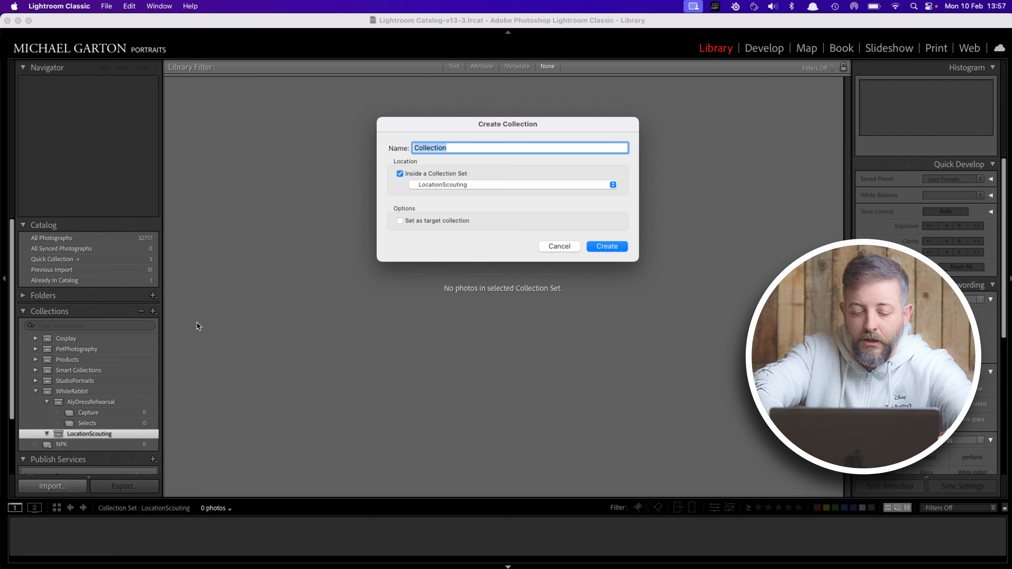
text(Thursta)
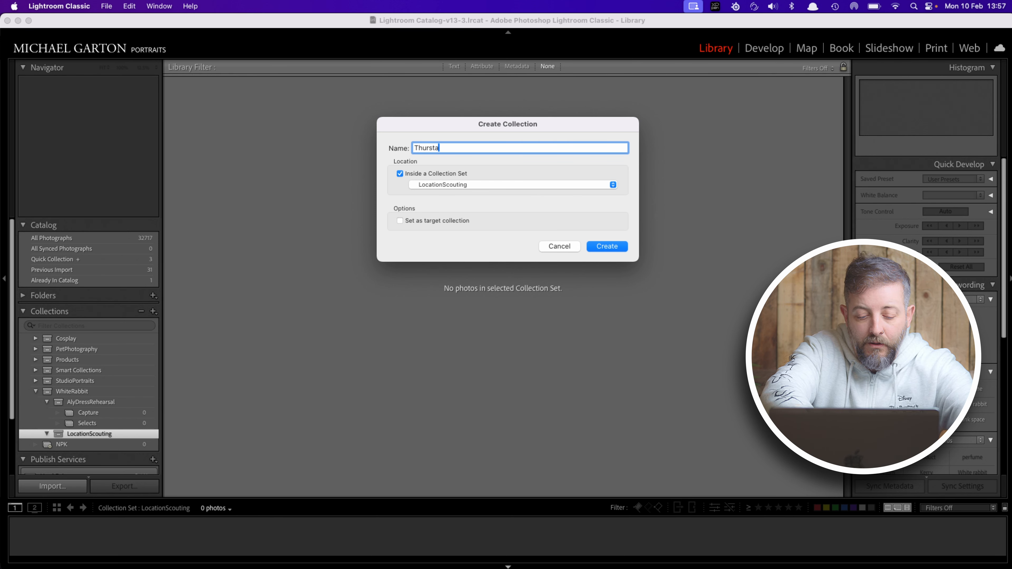
text(ston)
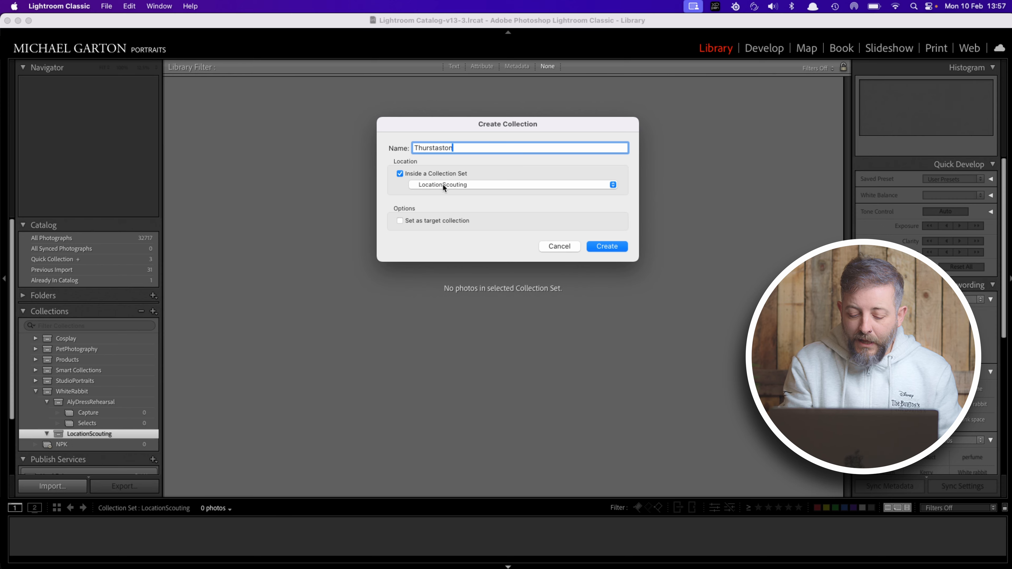
click(612, 246)
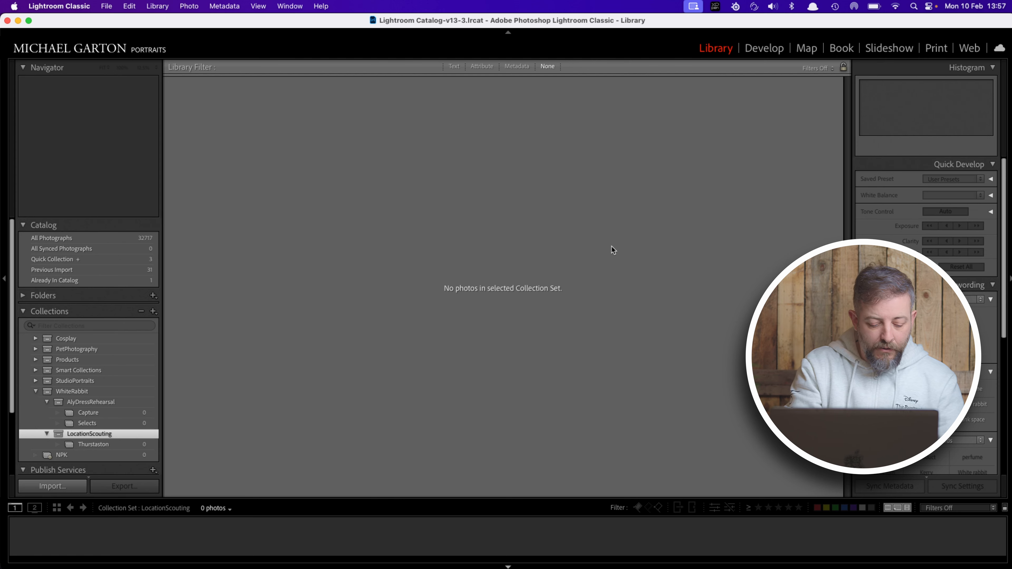
With the Thurstaston collection selected, create a collection named Capture inside the LocationScouting set
click(99, 446)
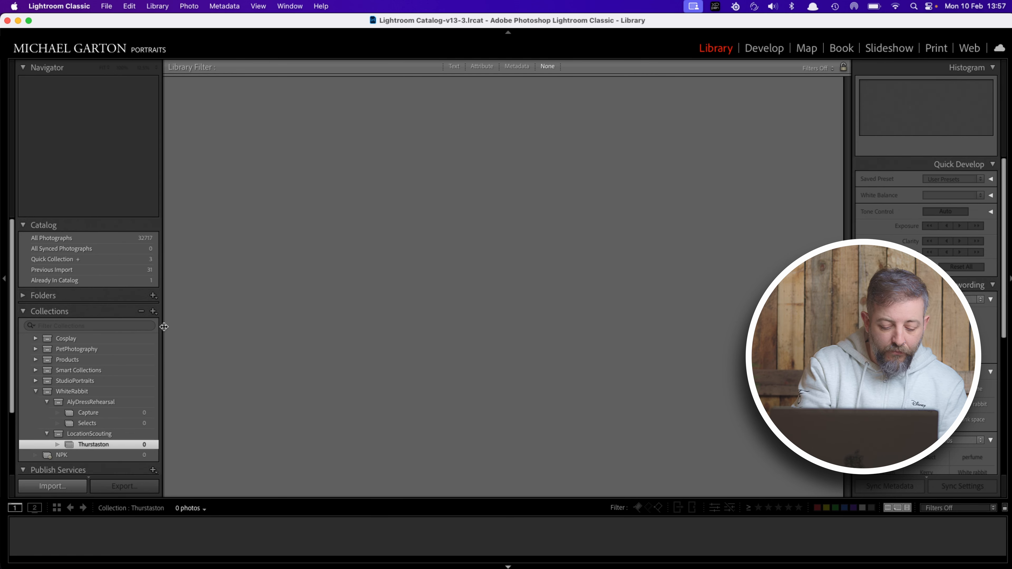
click(153, 311)
click(194, 324)
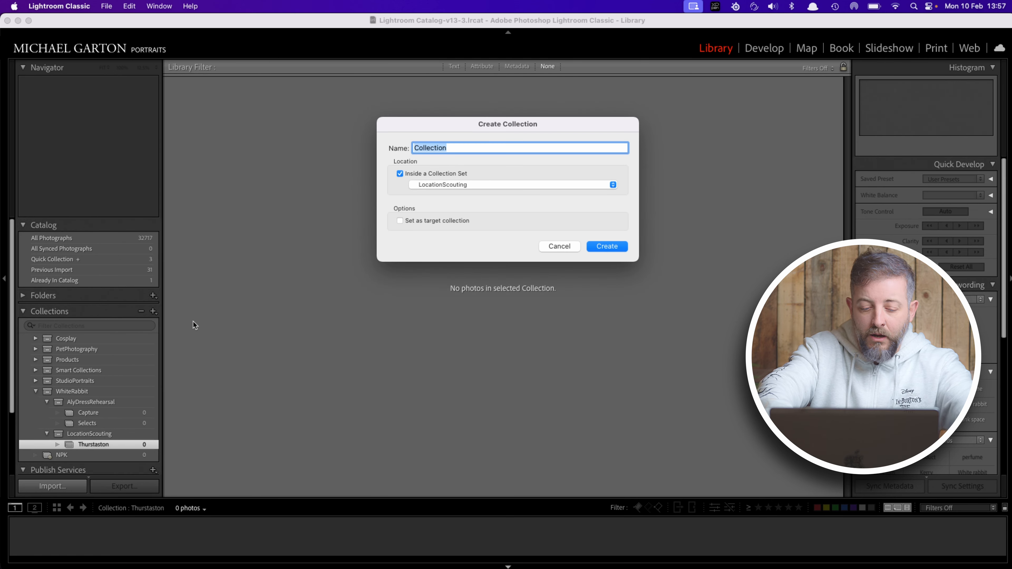
text(Capture)
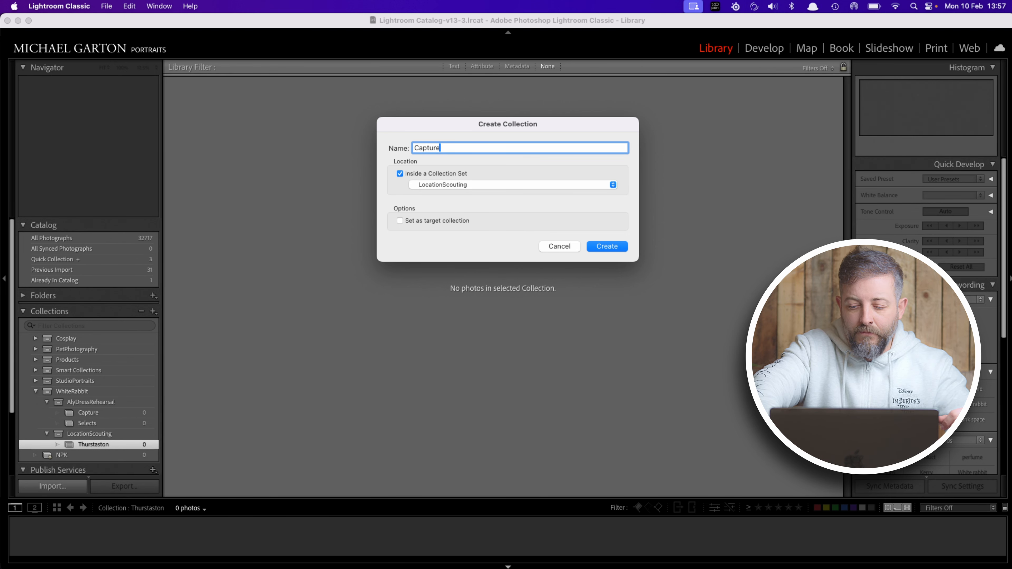
key(Return)
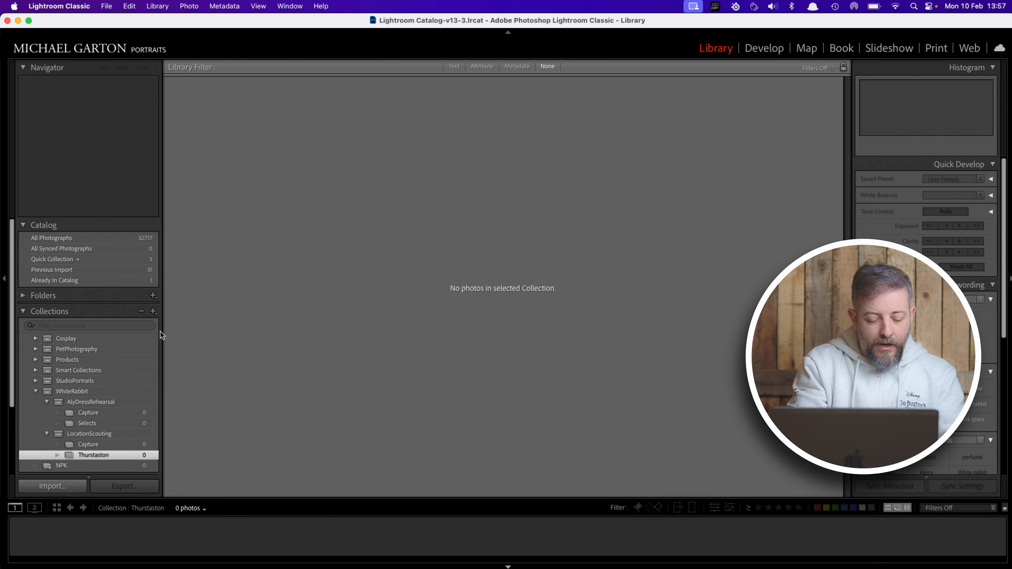
Create a regular collection named Selects inside the LocationScouting collection set
click(153, 312)
click(192, 323)
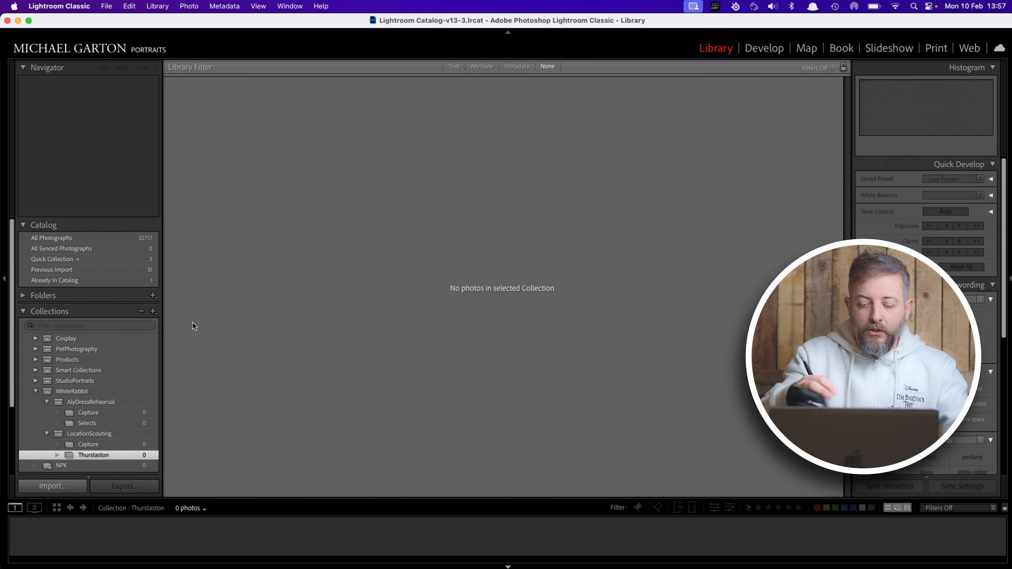
text(Selects)
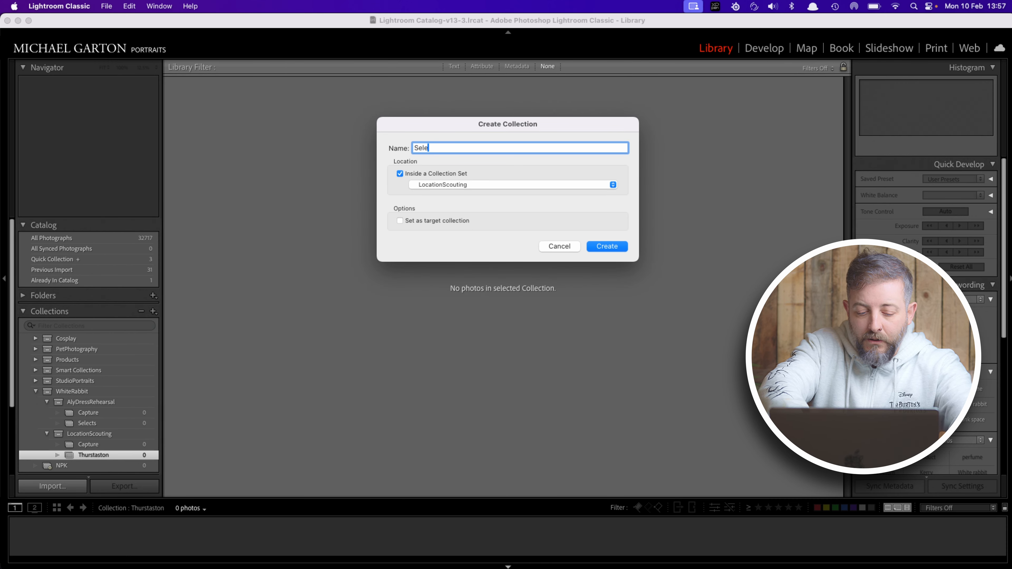
click(476, 185)
click(477, 184)
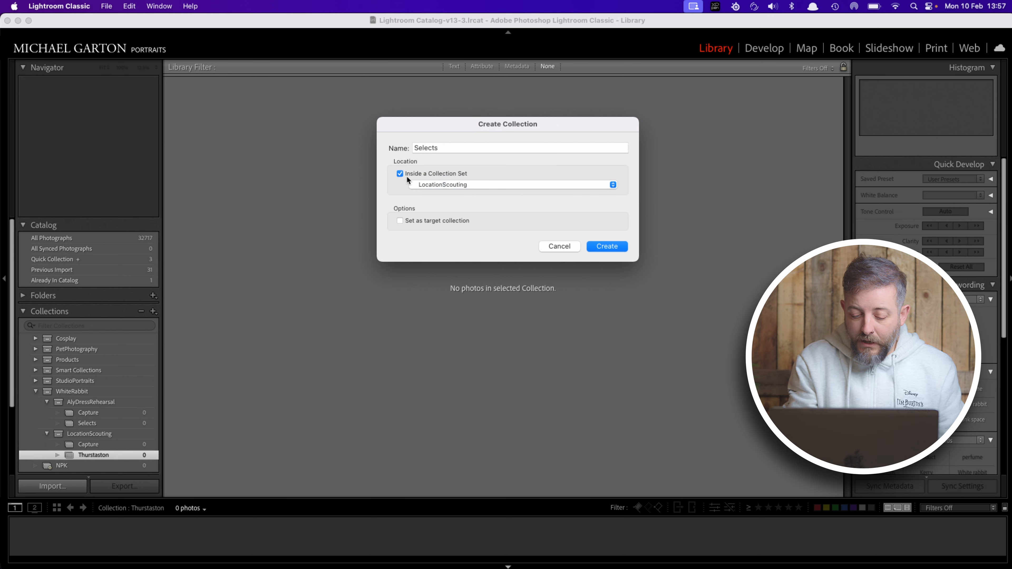
click(614, 245)
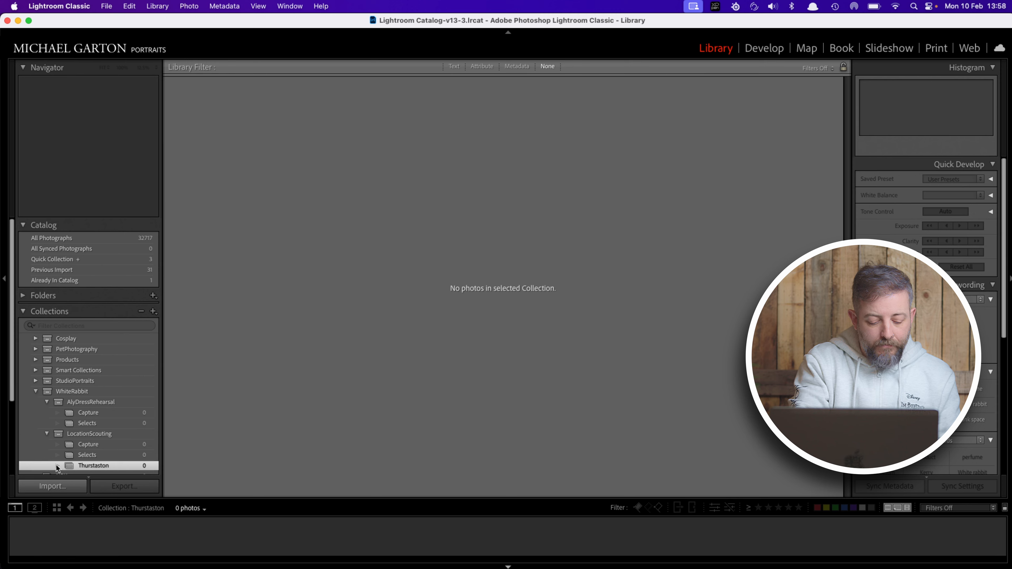
Delete the regular Thurstaston collection from the LocationScouting collection set
drag(12, 302, 10, 362)
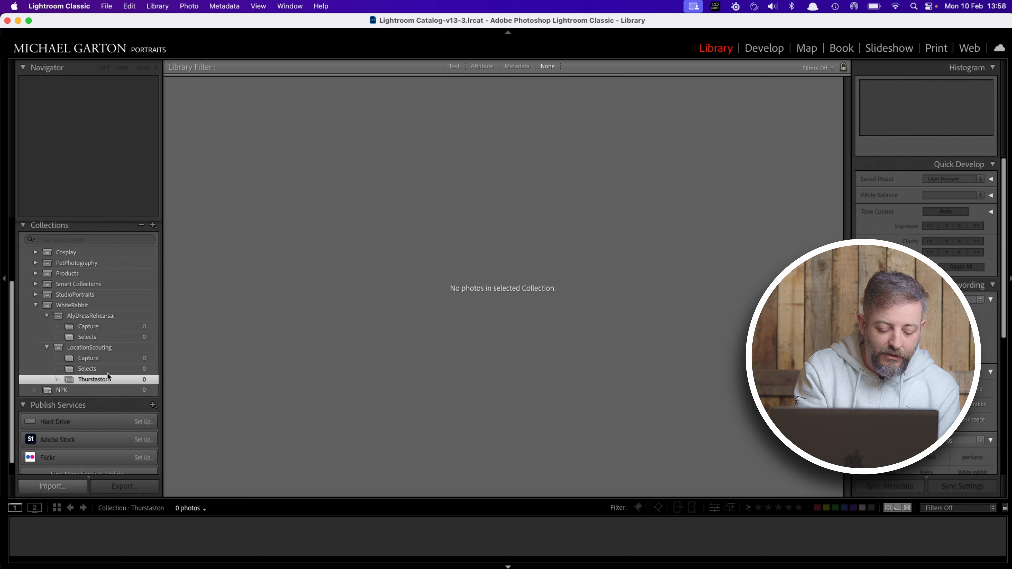
drag(91, 361, 97, 364)
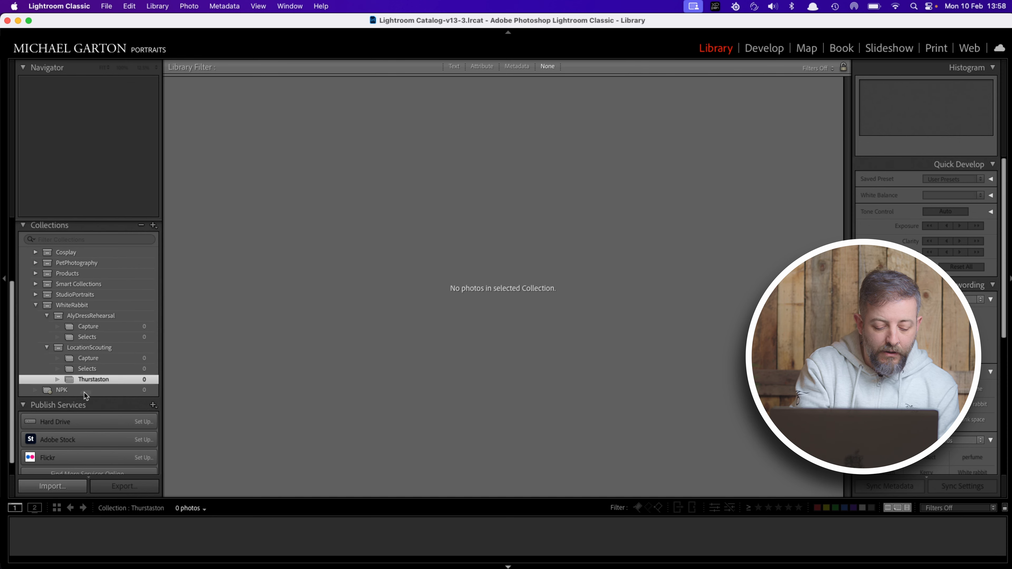
right_click(86, 378)
click(73, 379)
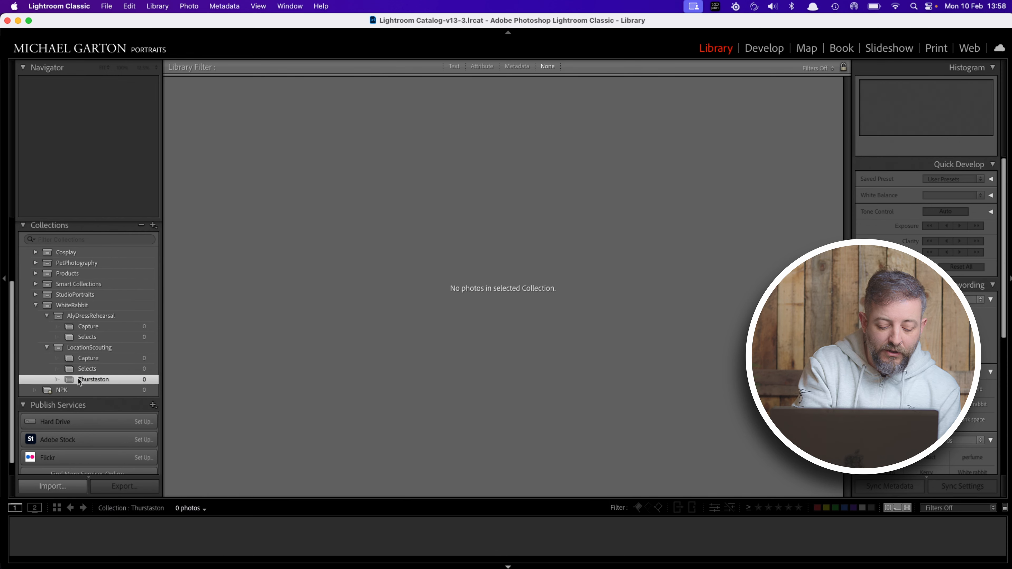
right_click(111, 379)
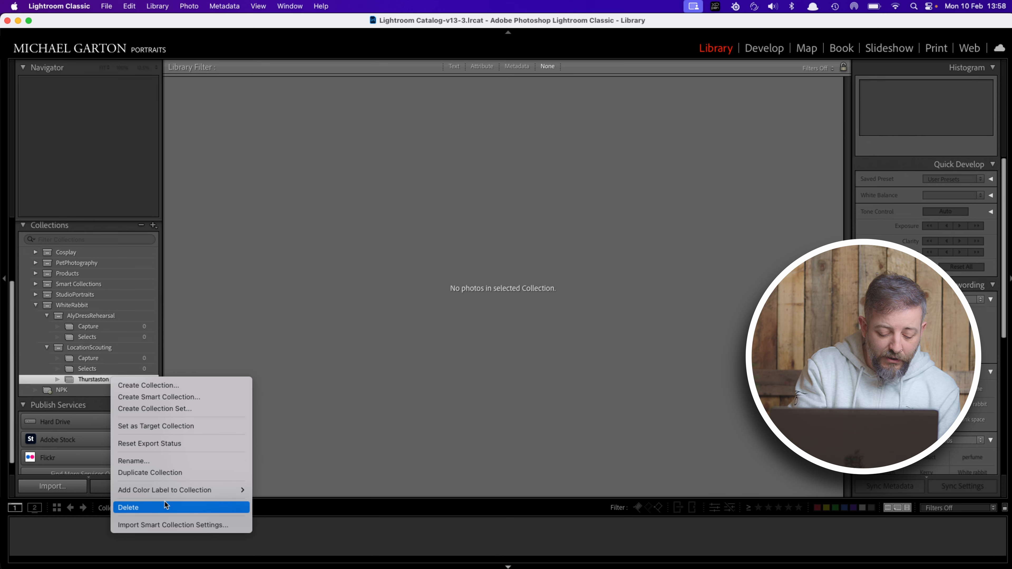
click(155, 505)
Create a collection set named Thurstaston inside the LocationScouting collection set
click(104, 350)
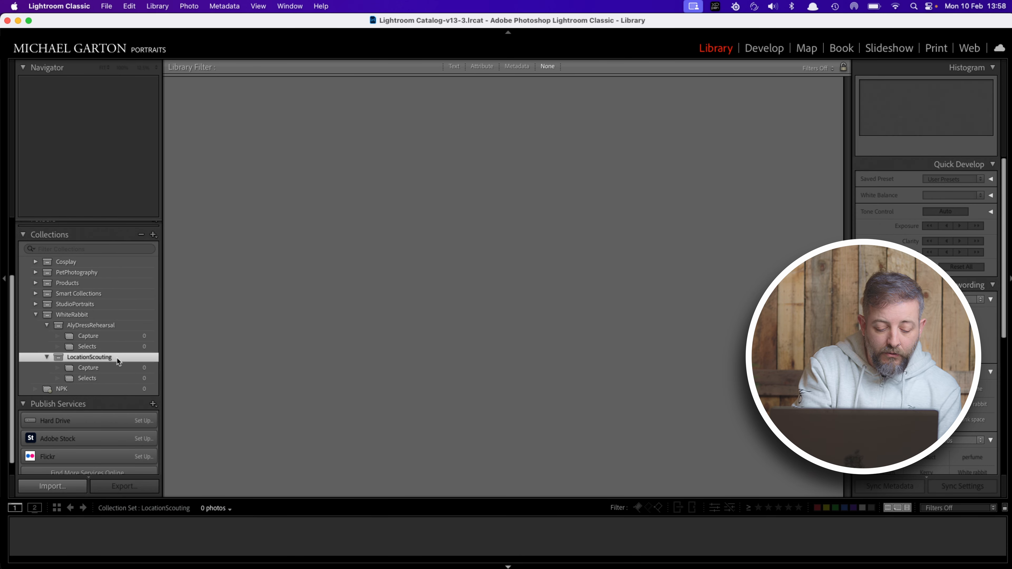
click(153, 235)
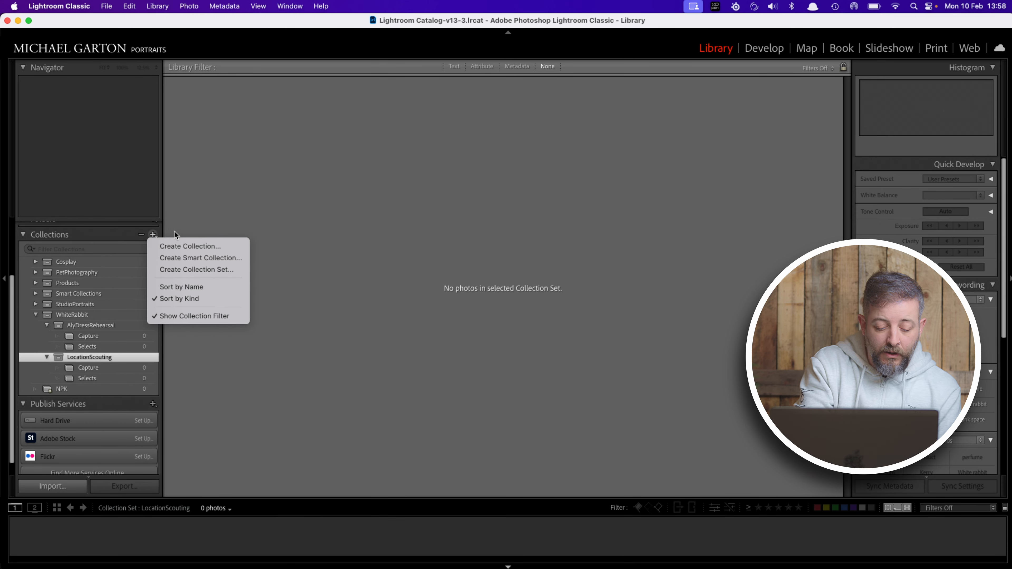
click(207, 269)
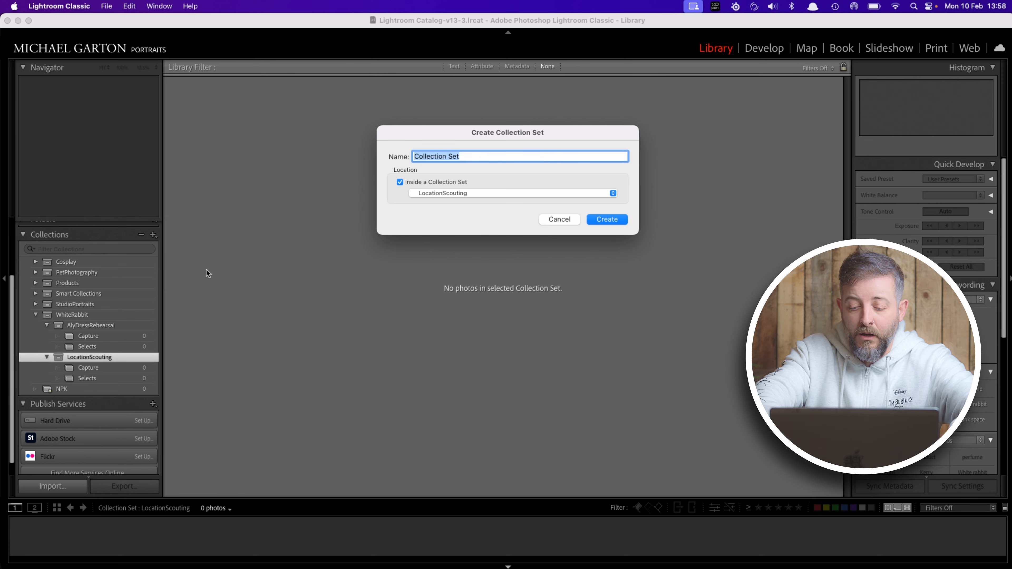
text(Thursta)
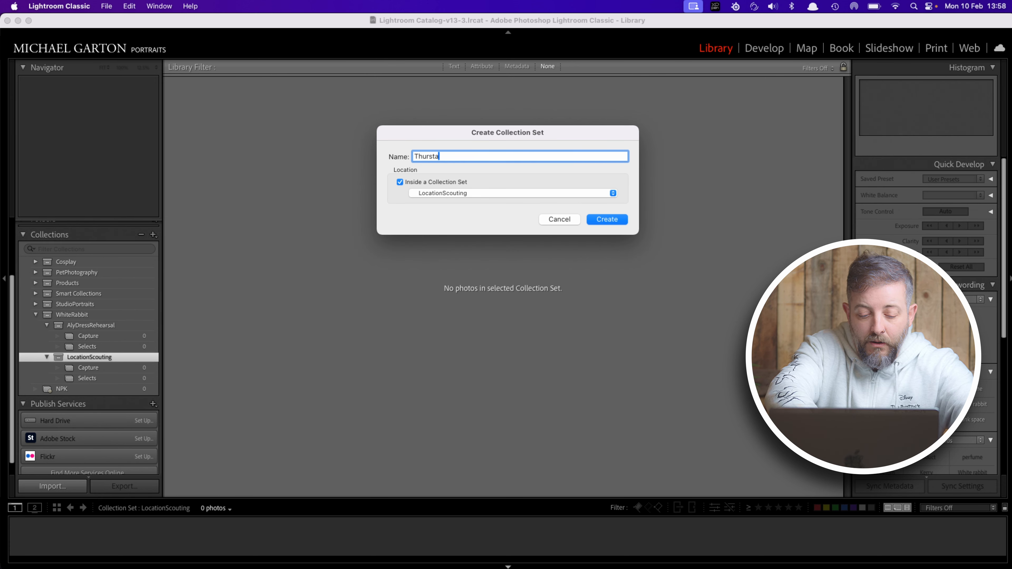
text(ston)
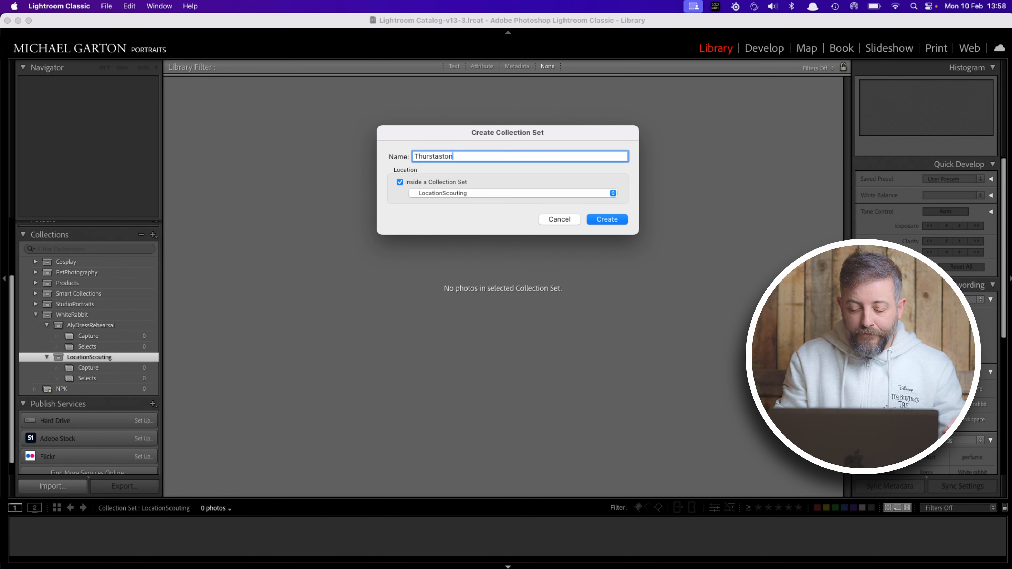
click(603, 219)
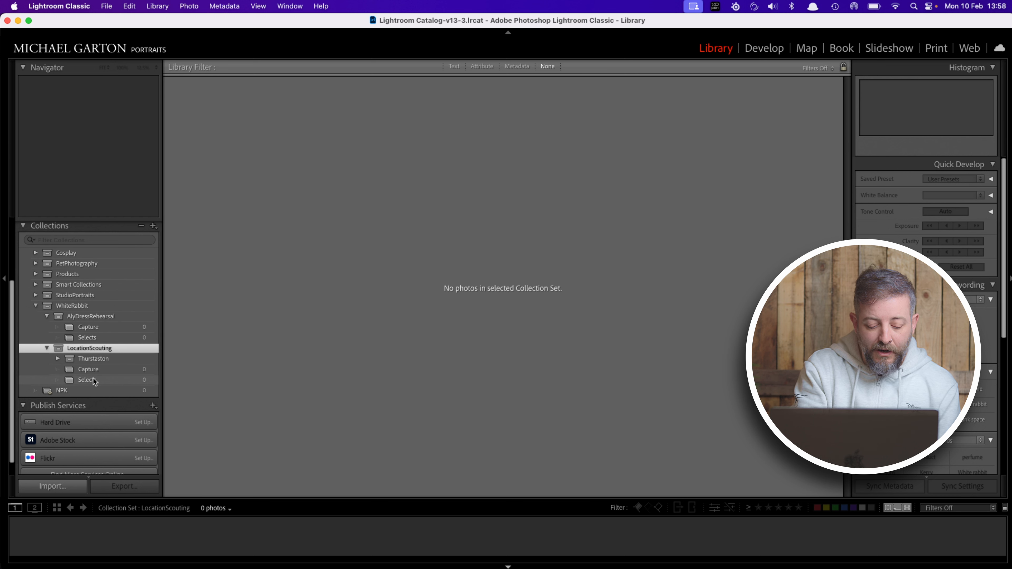
Move LocationScouting's Capture and Selects collections into the Thurstaston collection set and leave that set expanded
drag(95, 370, 94, 358)
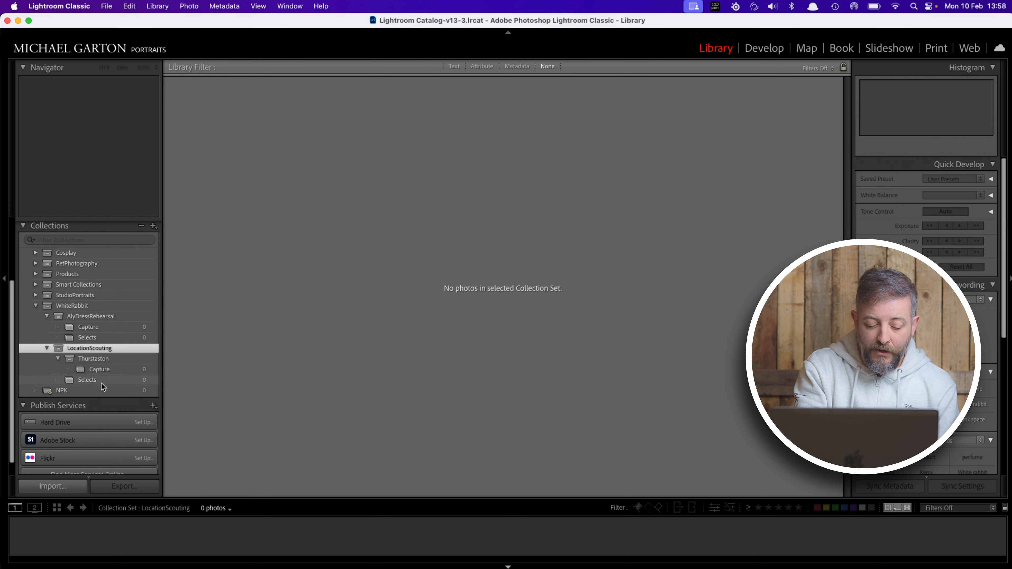
drag(89, 384, 93, 361)
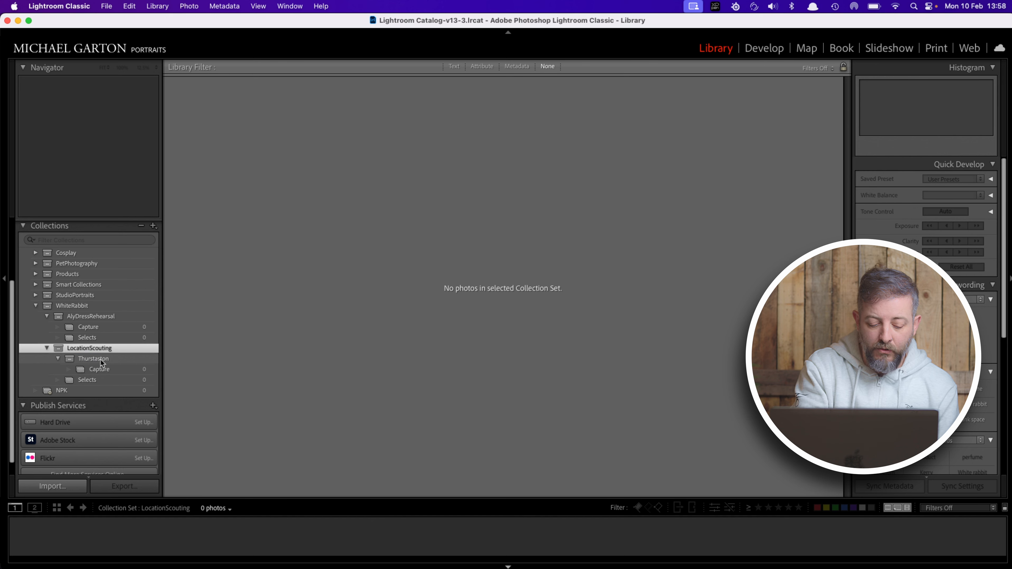
click(57, 358)
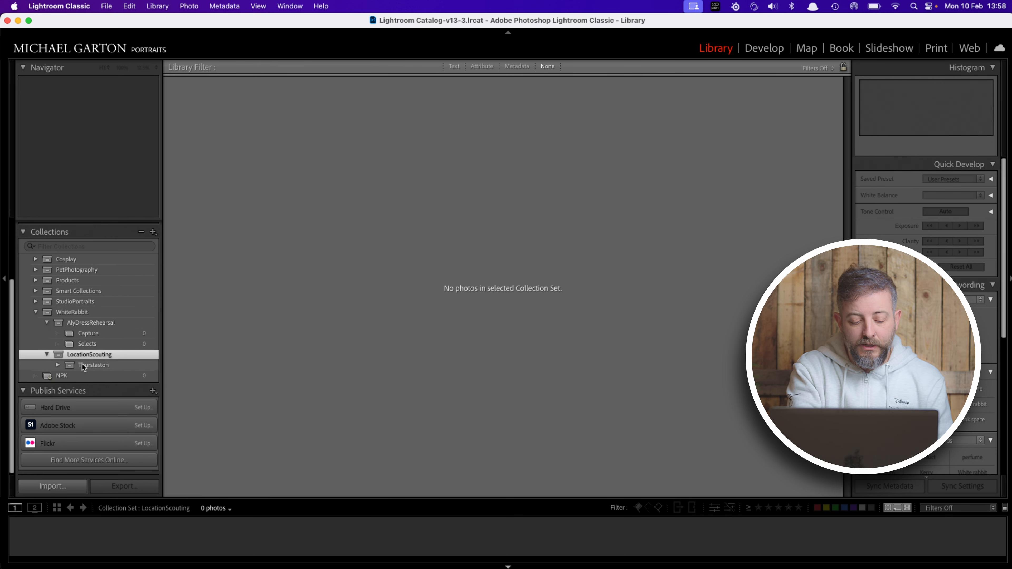
click(58, 365)
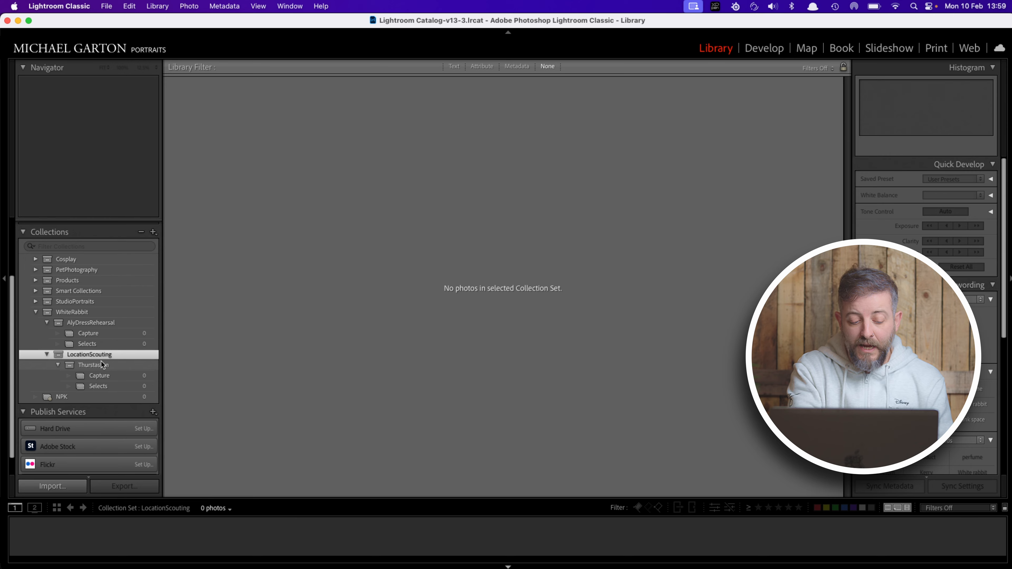
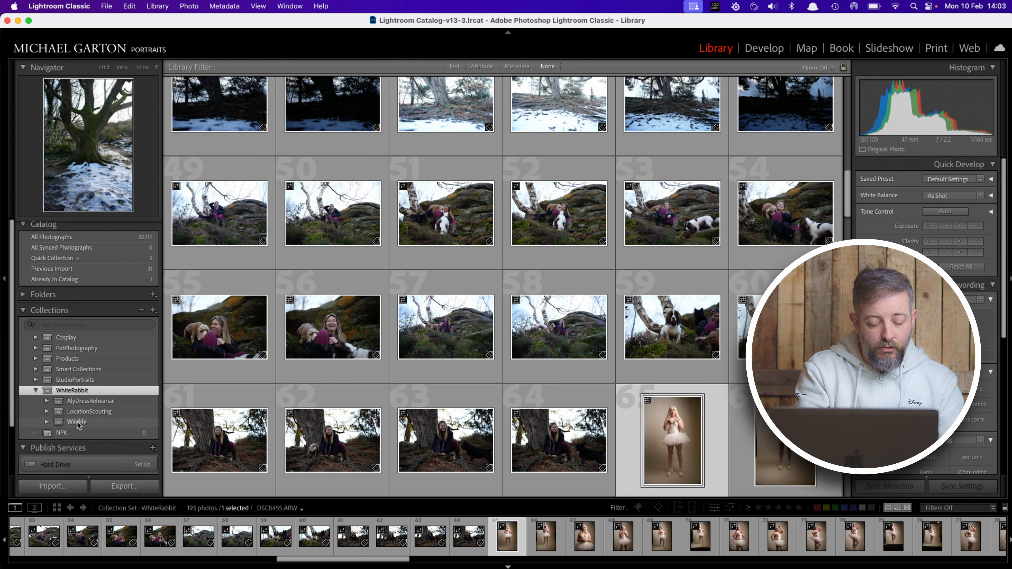
Delete the Wildlife collection set nested inside the WhiteRabbit set
right_click(104, 425)
click(100, 424)
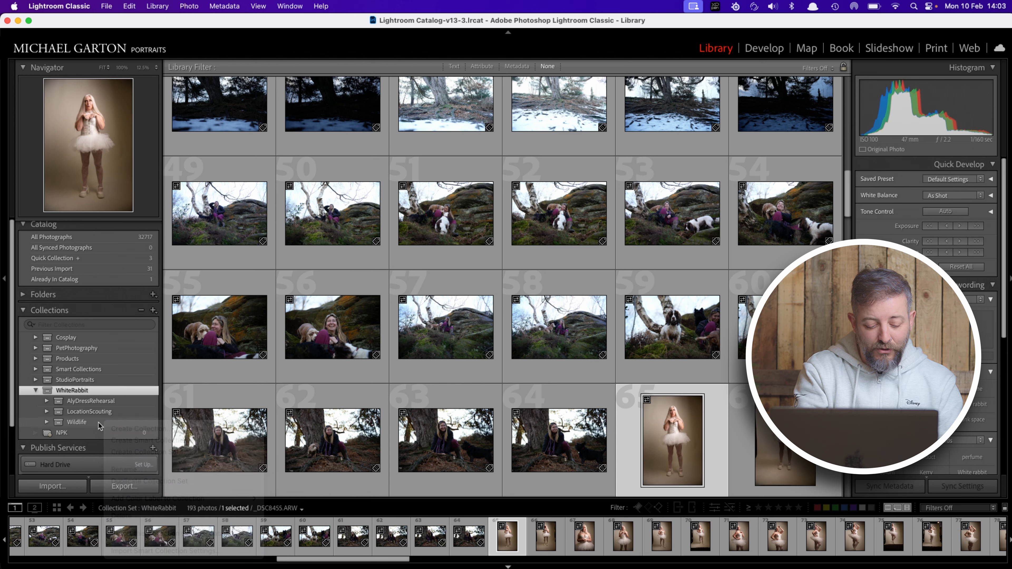
click(100, 424)
right_click(100, 422)
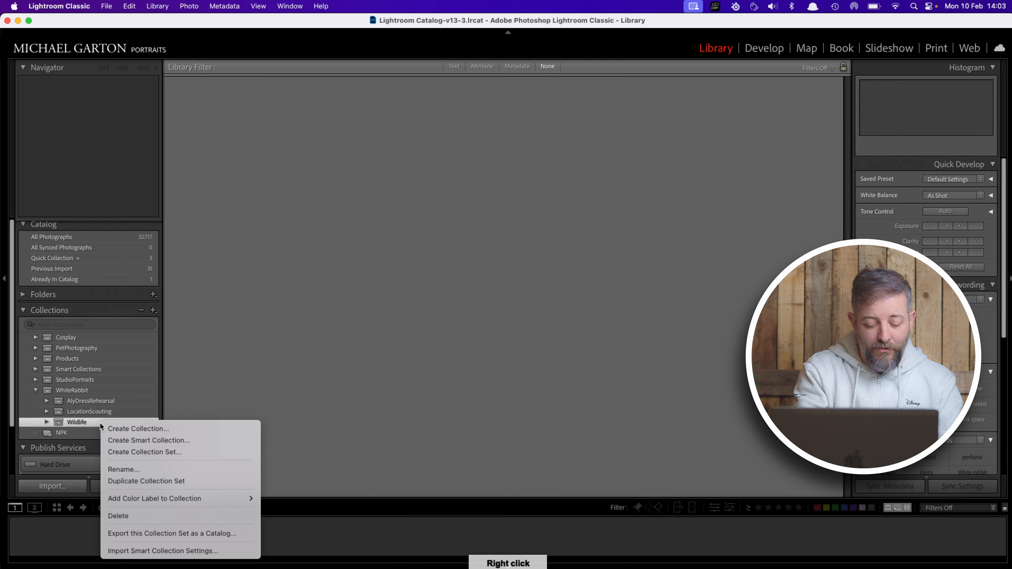
click(159, 515)
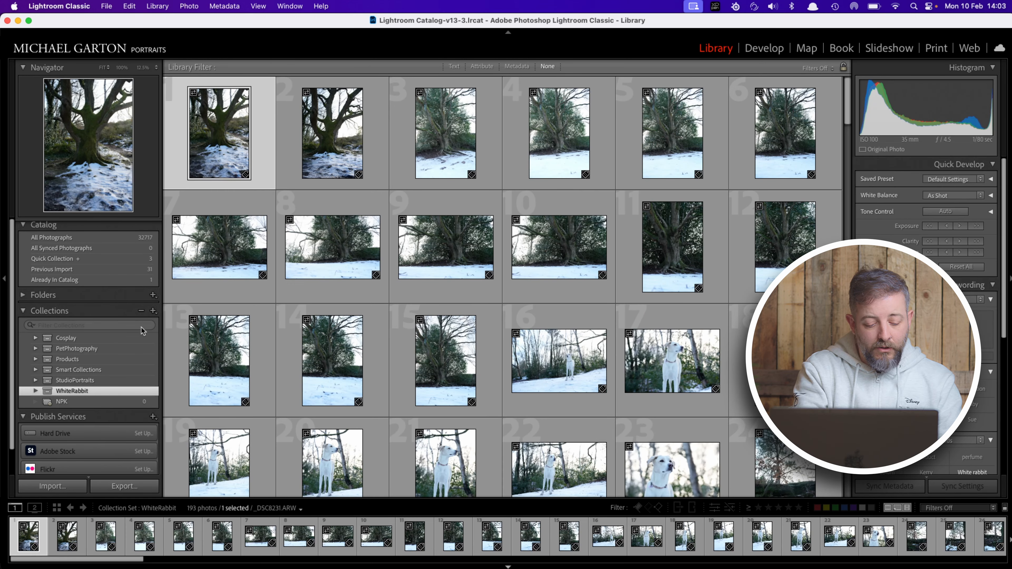
Create a top-level collection set named Wildlife that is not nested inside any other collection set
click(153, 311)
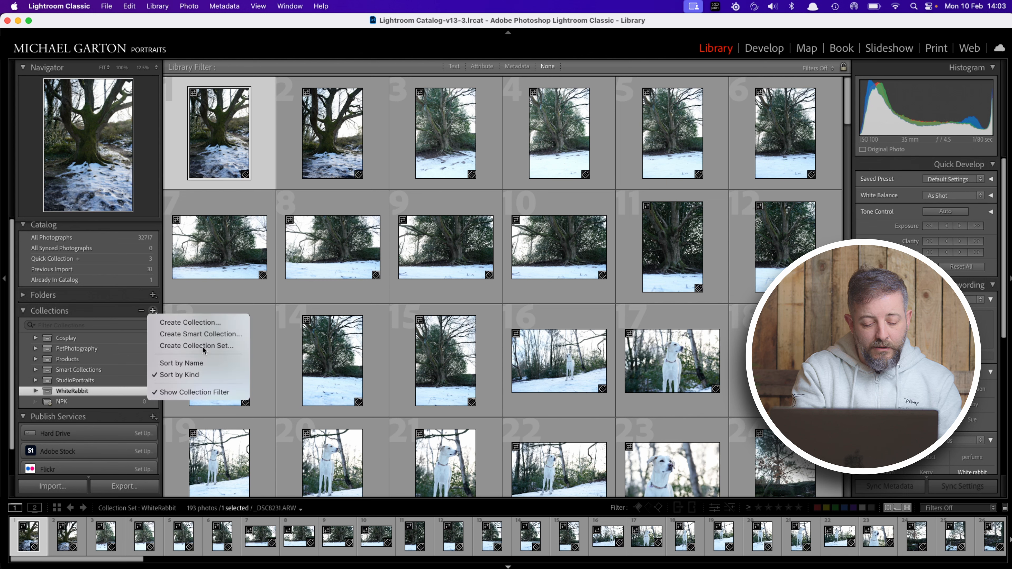
click(201, 346)
text(Wildlife)
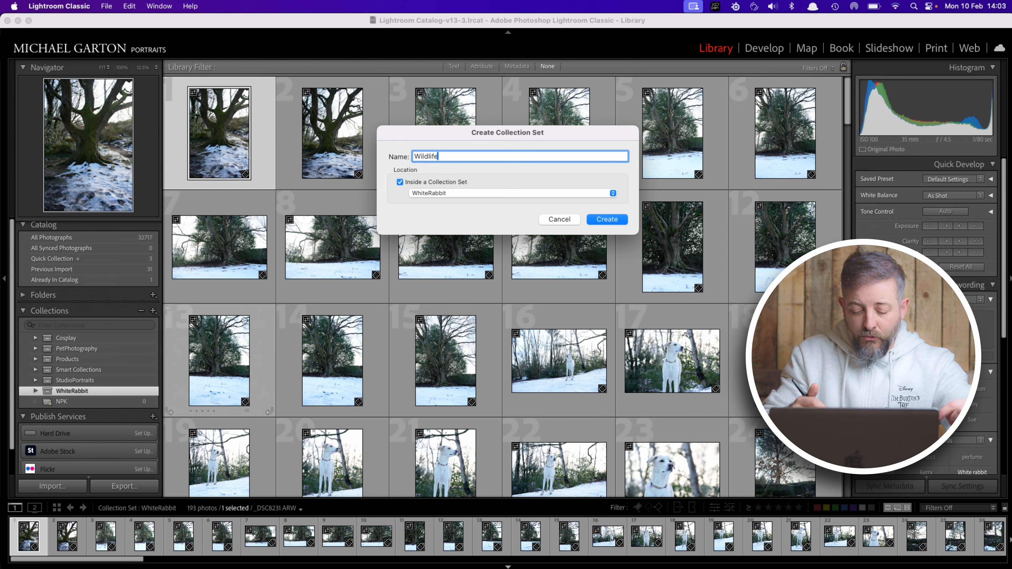
click(400, 181)
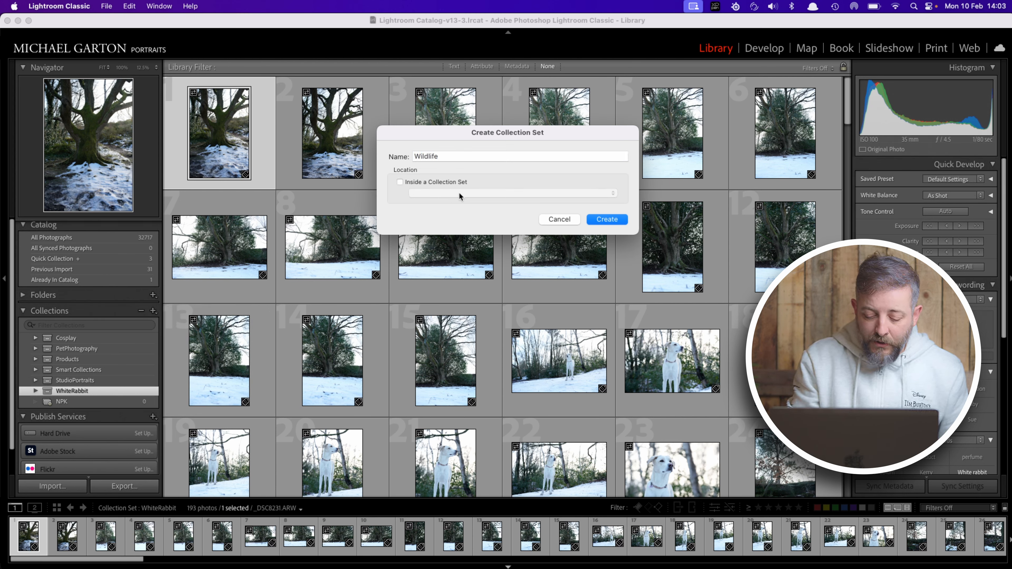
click(608, 220)
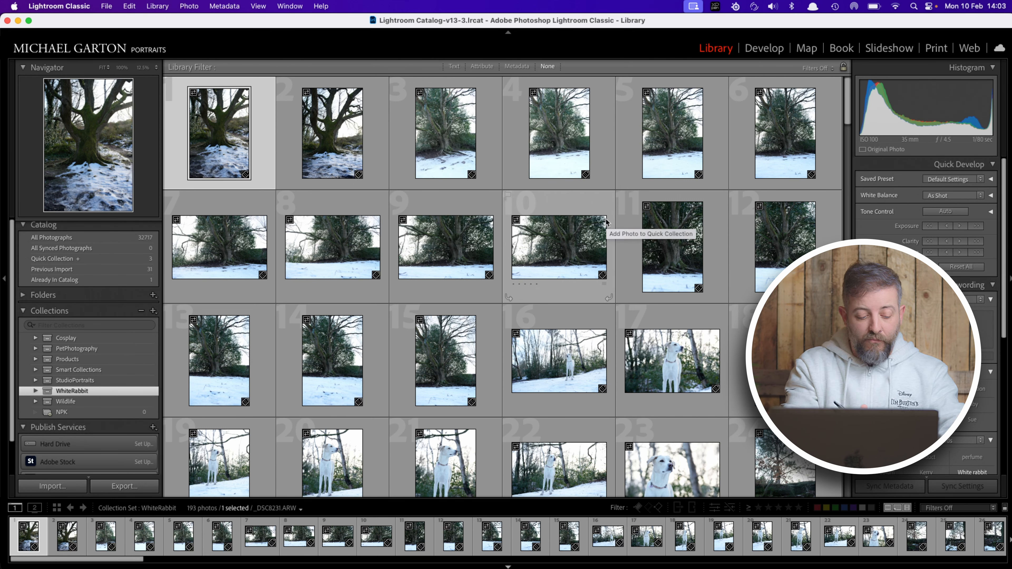
Create a collection set named Hides inside the top-level Wildlife set
click(65, 401)
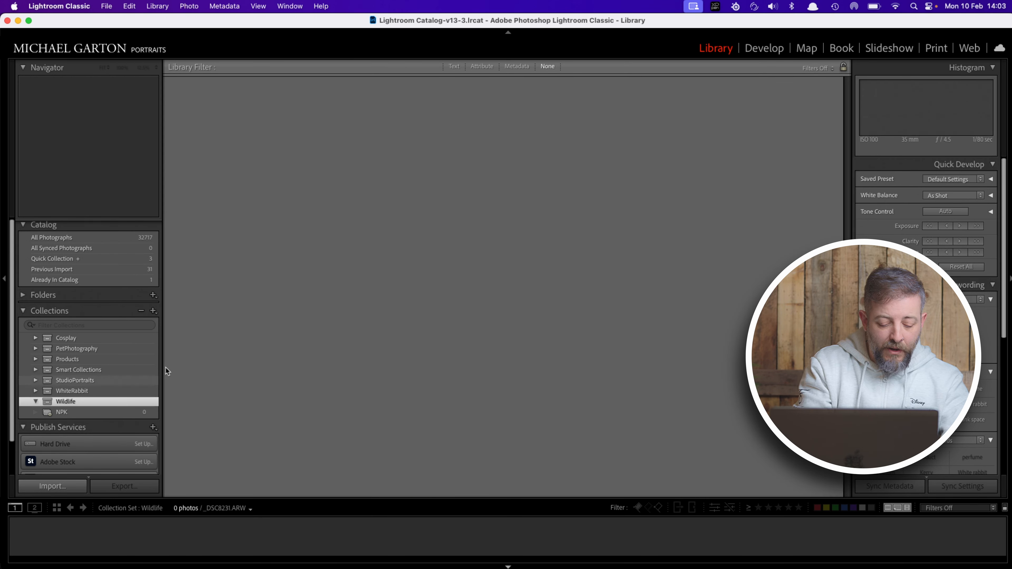
click(153, 311)
click(191, 343)
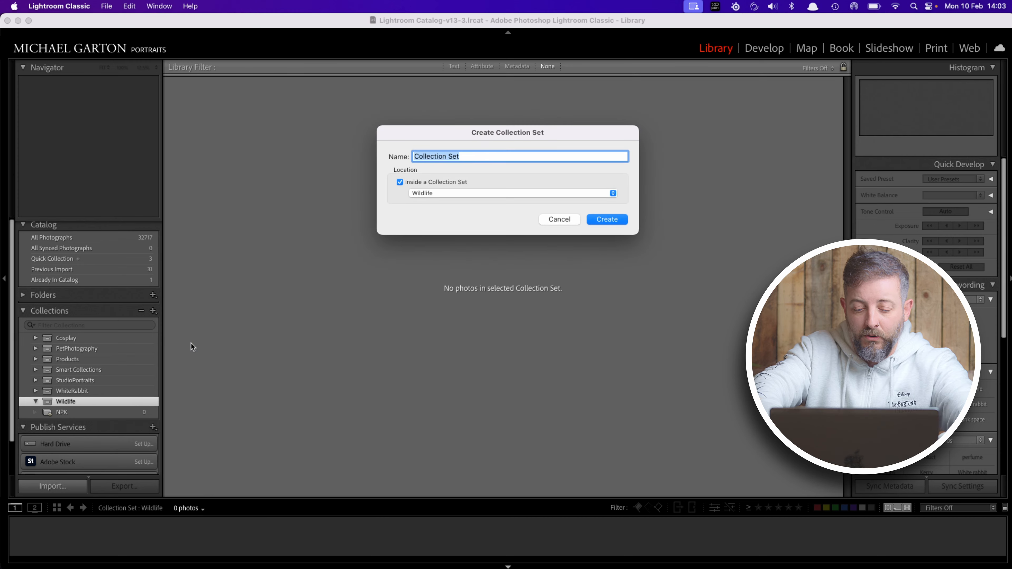
text(Hides)
key(Return)
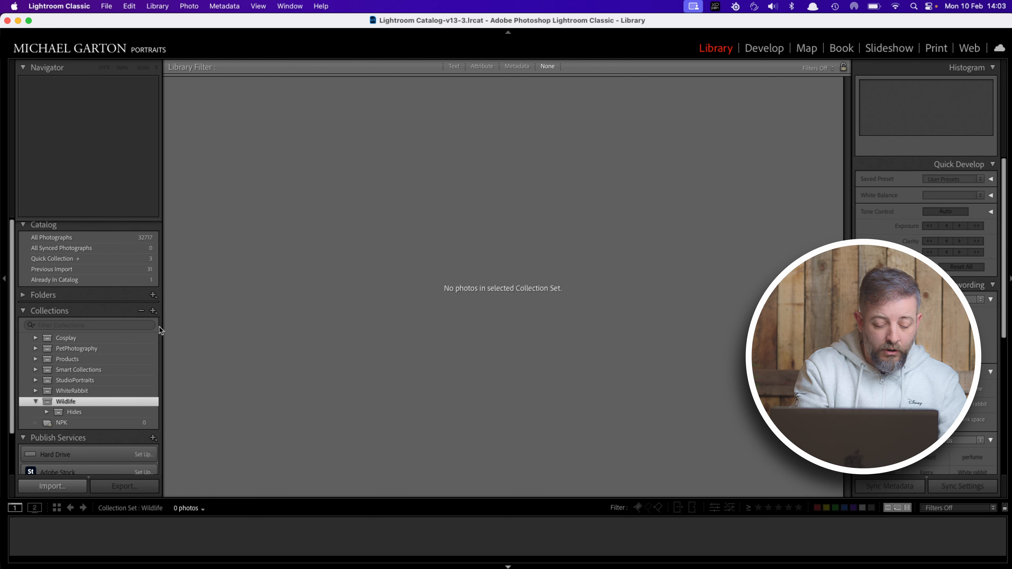
Add a second collection set named InTheWild inside the Wildlife set
click(153, 310)
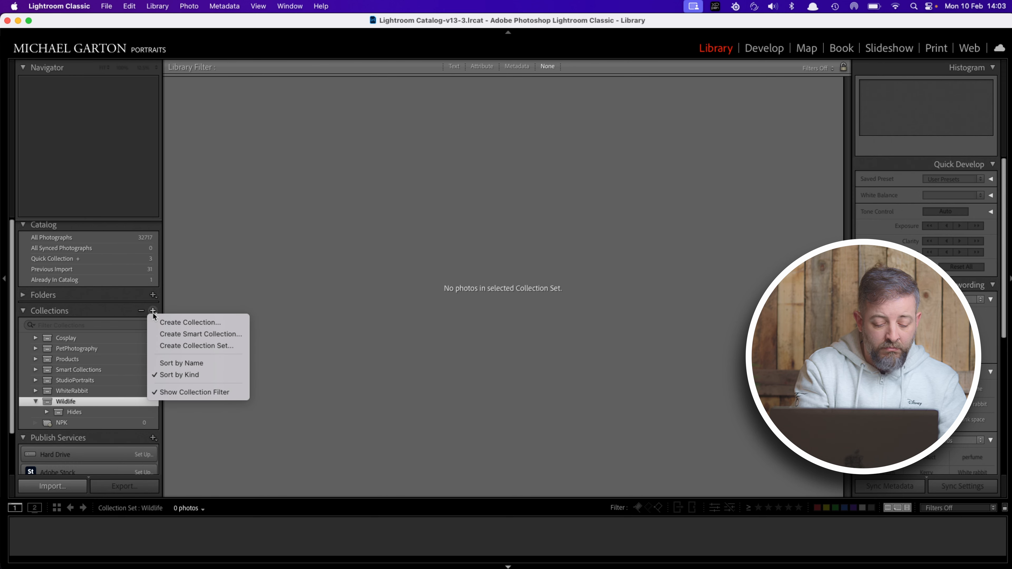
click(213, 346)
text(C)
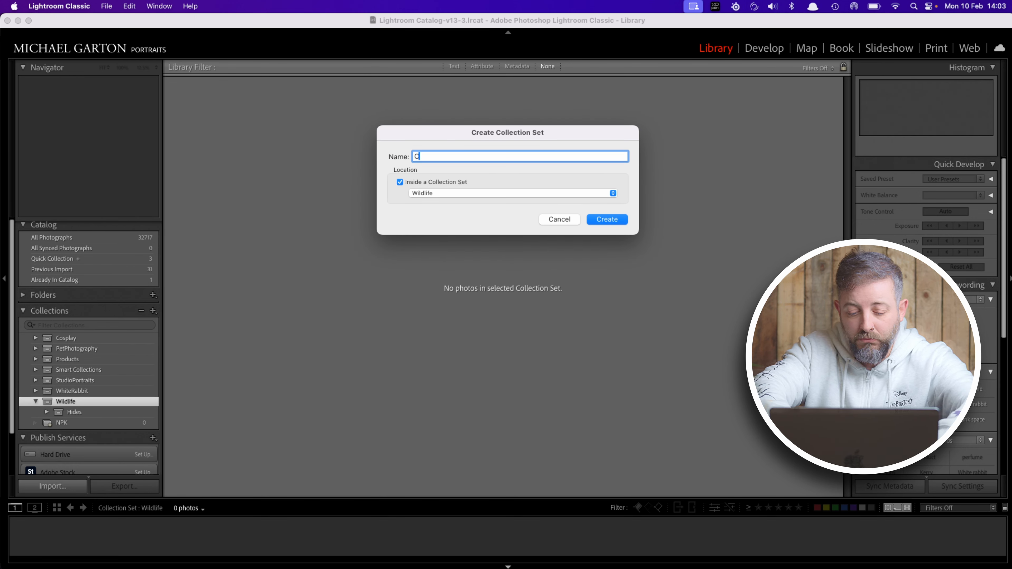
key(BackSpace)
text(I)
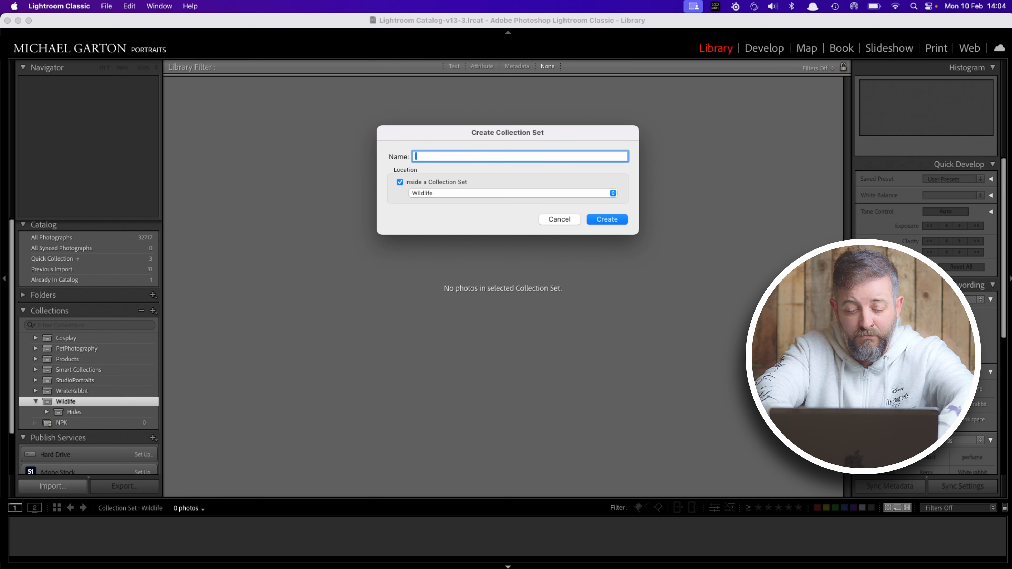
text(nT)
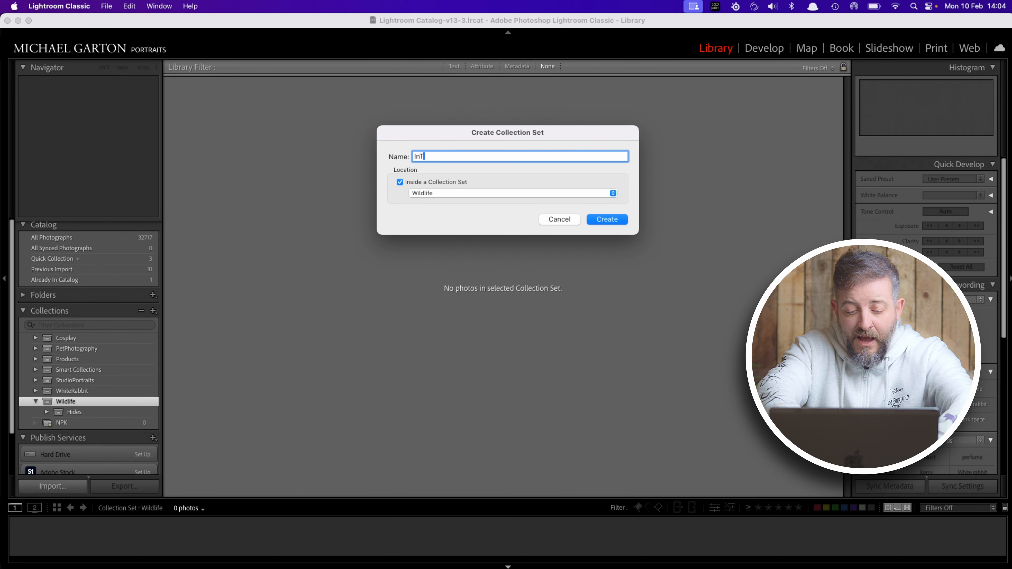
text(heWild)
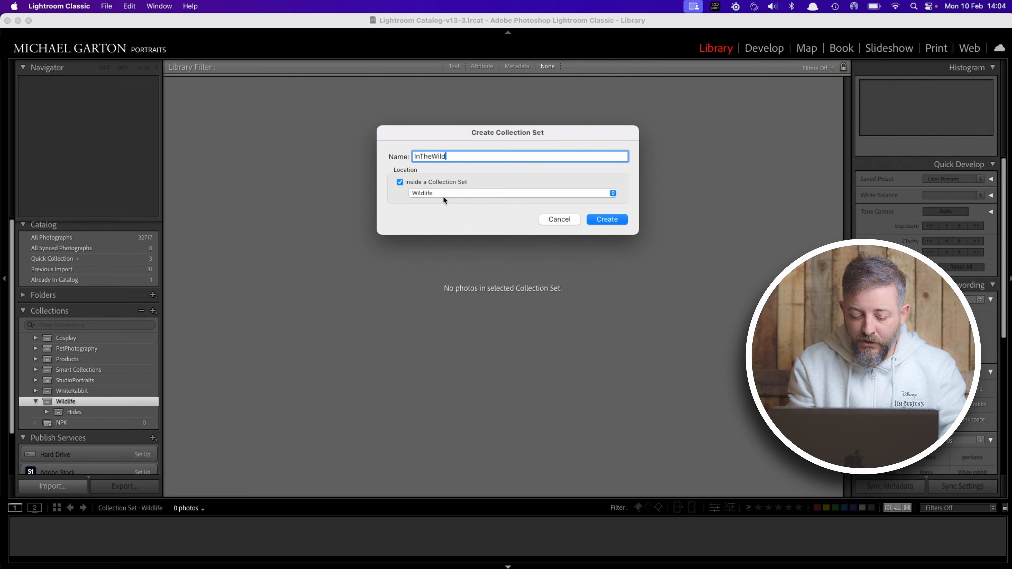
click(611, 218)
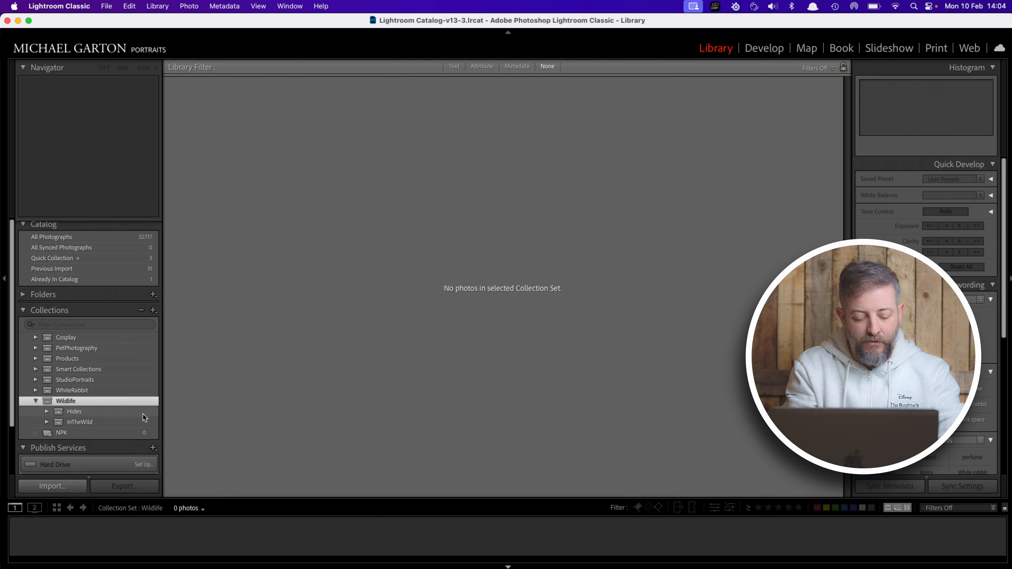
Create a collection set named Kingfishers inside the Hides set
click(46, 412)
click(80, 412)
click(154, 310)
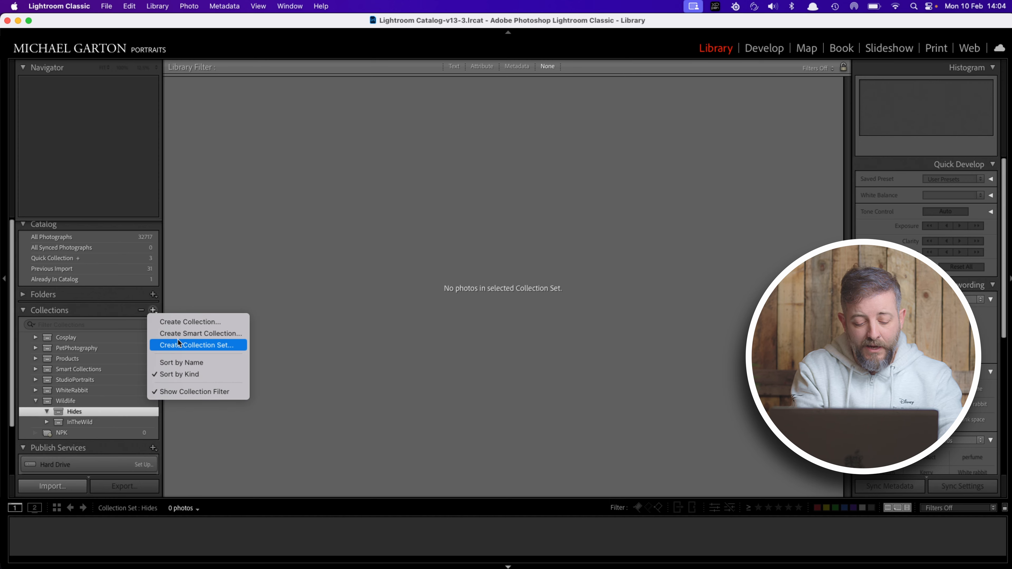
click(179, 343)
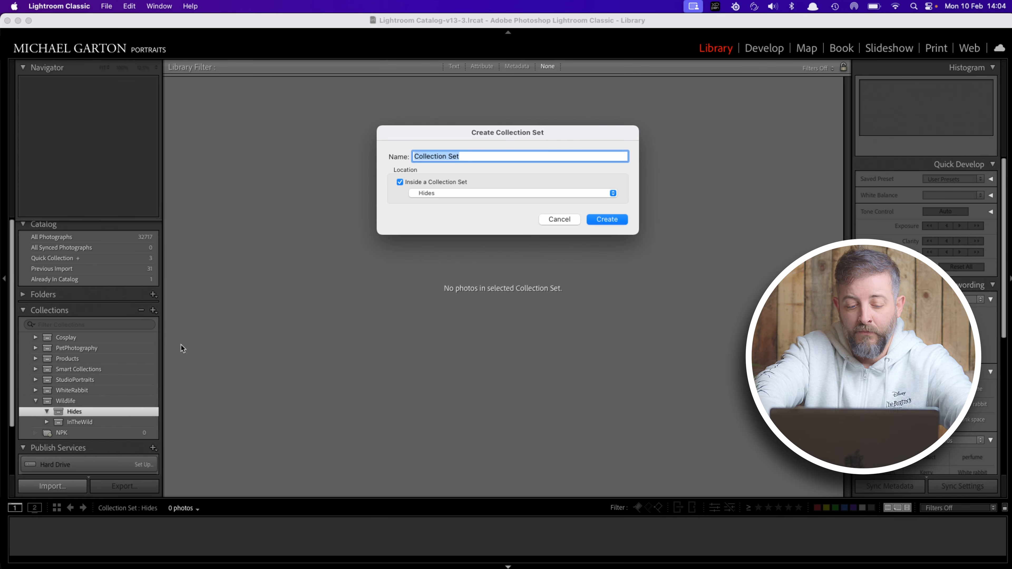
text(King)
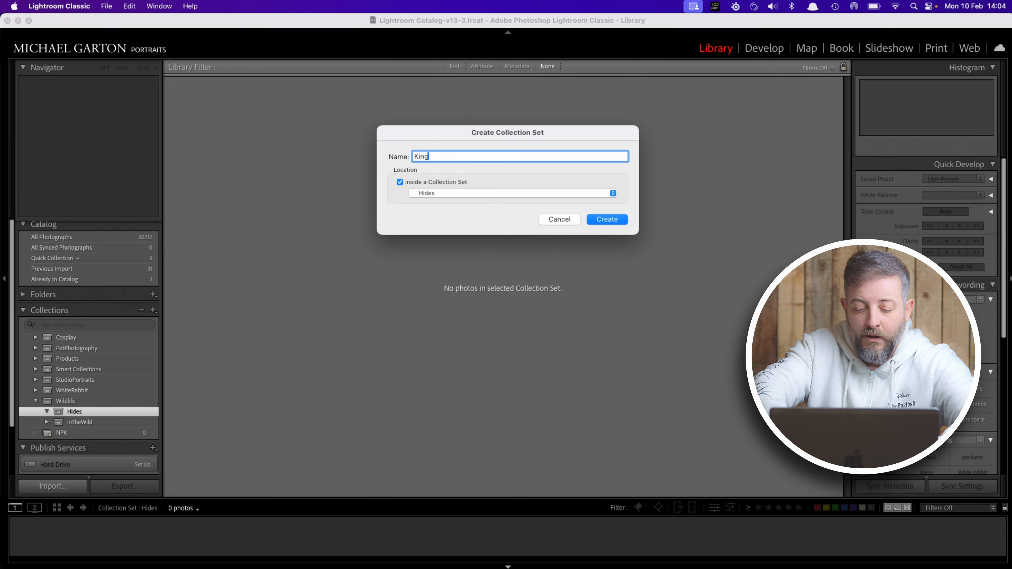
text(fishers)
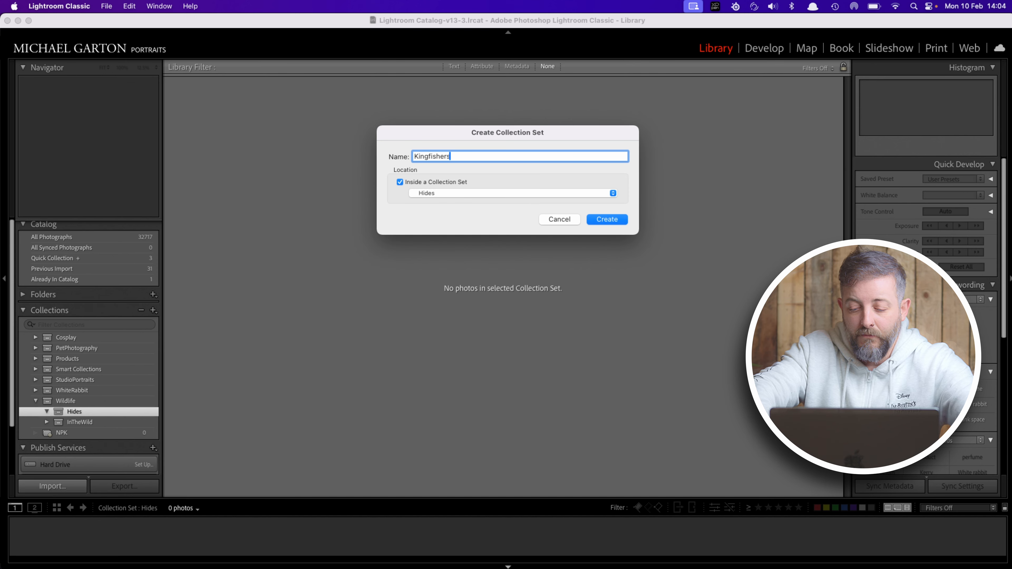
key(Return)
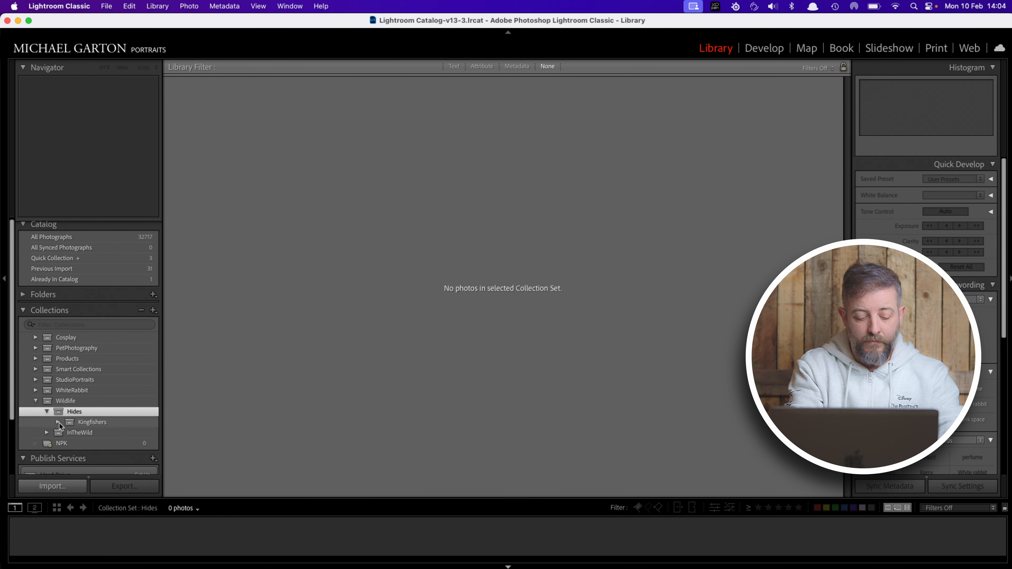
Create a collection set named Ospresy inside the Hides set and move it into the InTheWild set
click(153, 311)
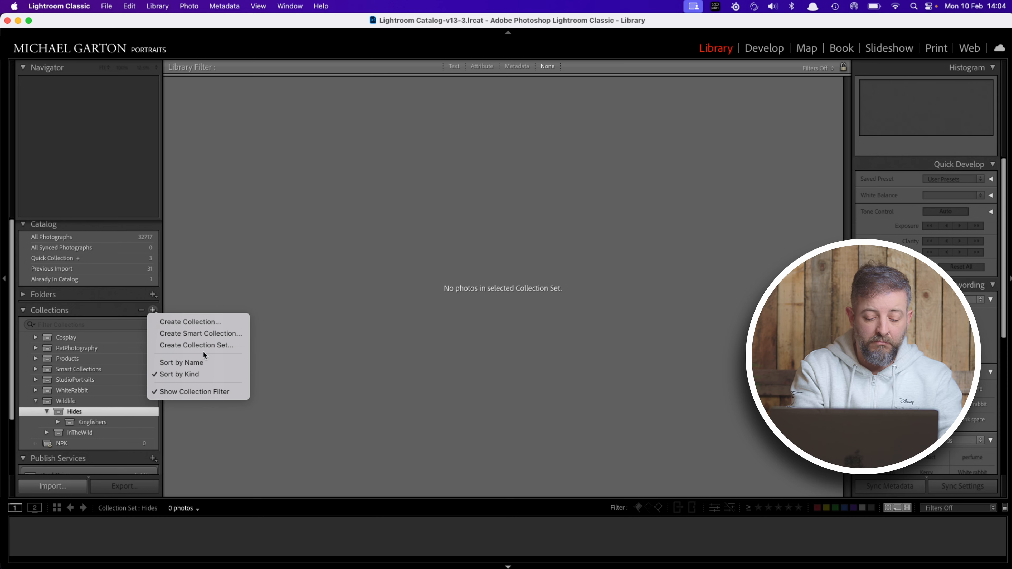
click(208, 345)
text(O)
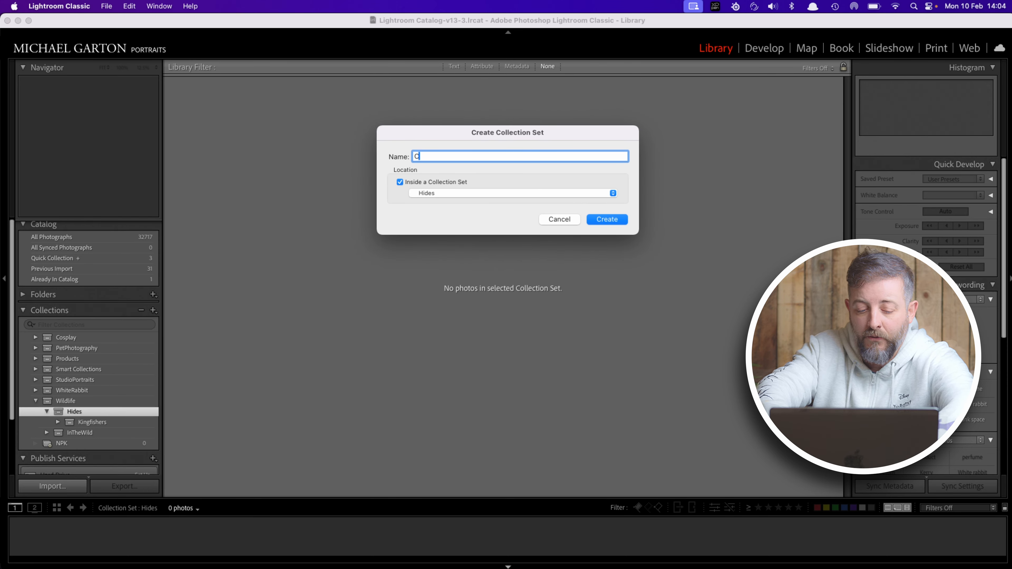
text(spresy)
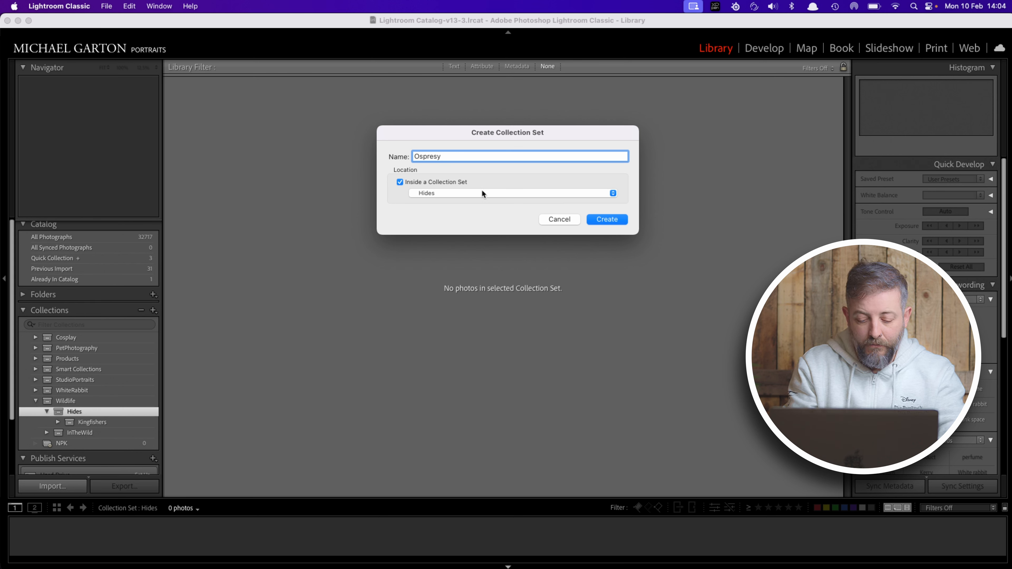
click(607, 220)
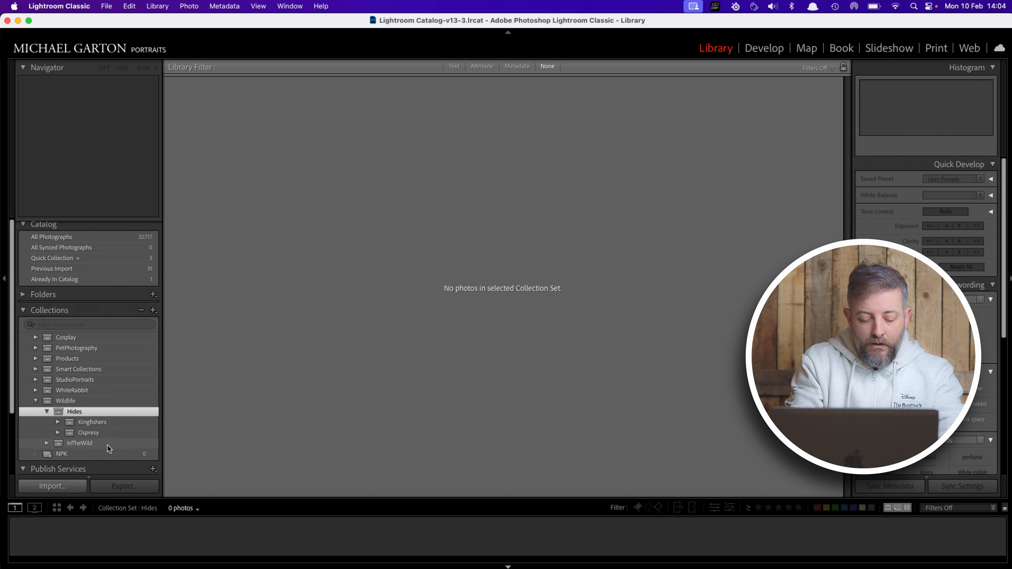
drag(94, 436, 79, 443)
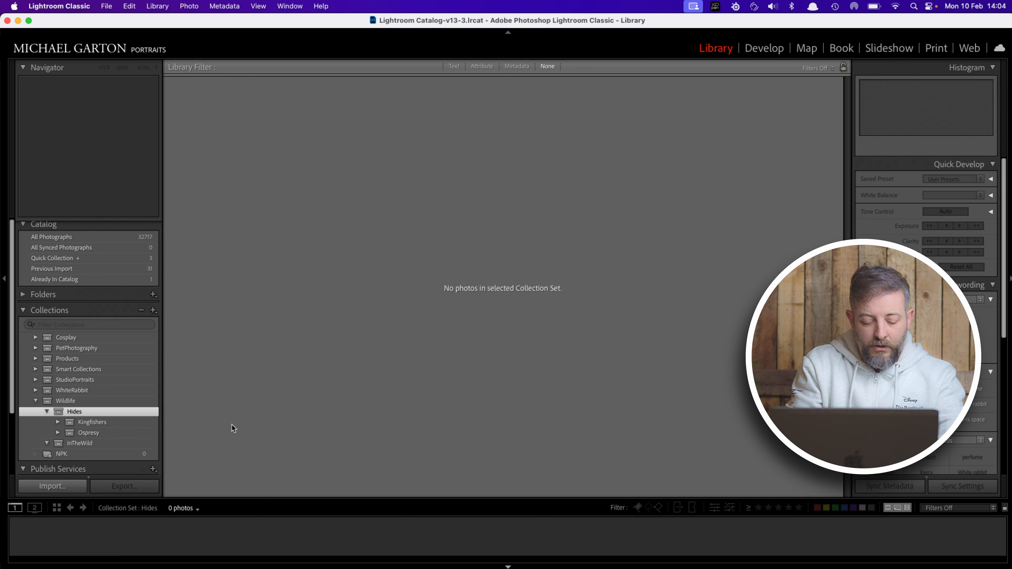
Create a collection named Capture inside the Kingfishers collection set
click(58, 422)
click(100, 422)
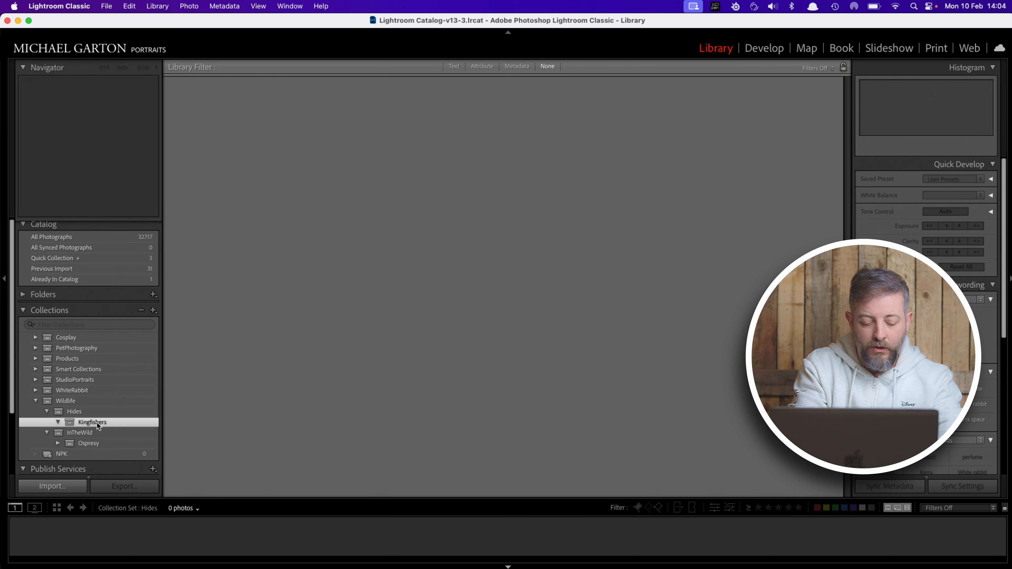
click(153, 311)
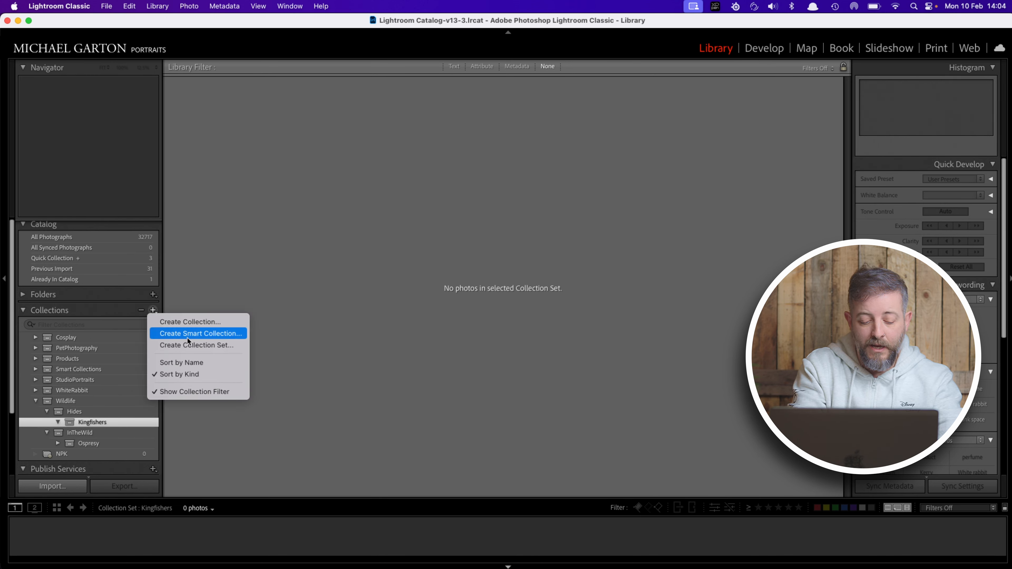
click(196, 321)
text(C)
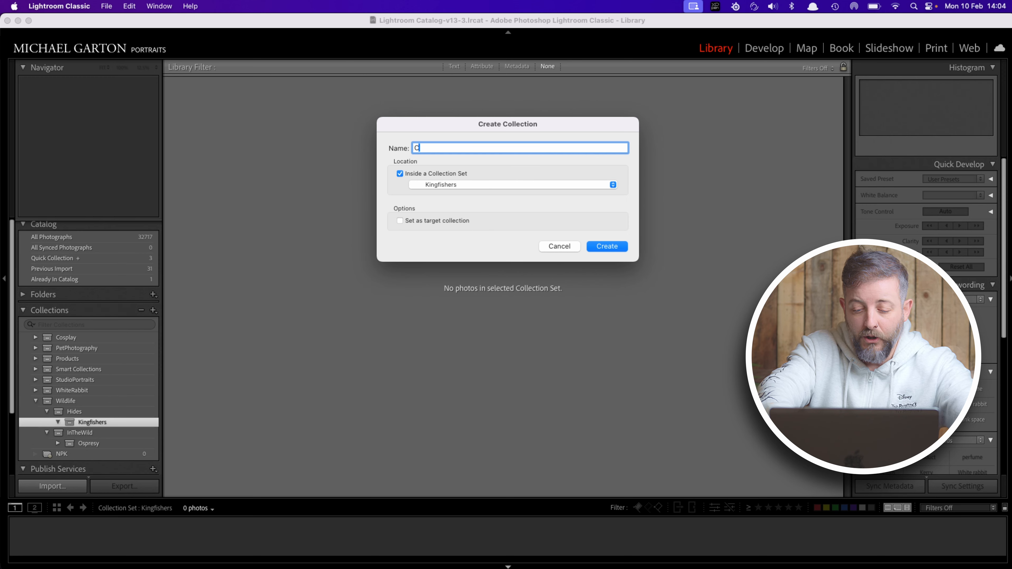
text(apture)
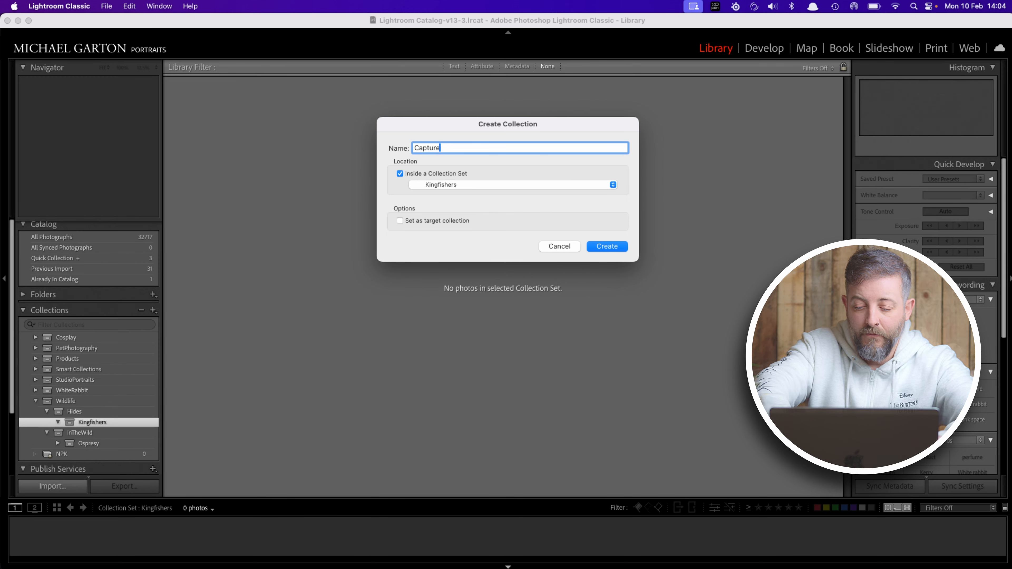
key(Return)
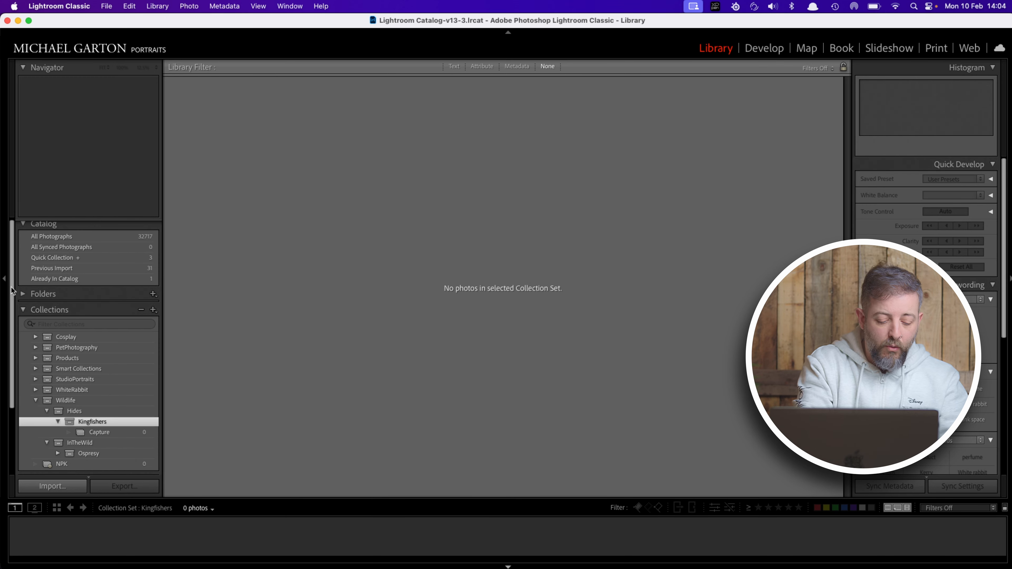
Expand the Folders list and examine the AlyClassicTutorial folder structure on the MGNew2TB drive
click(24, 294)
scroll(99, 310, down, 3)
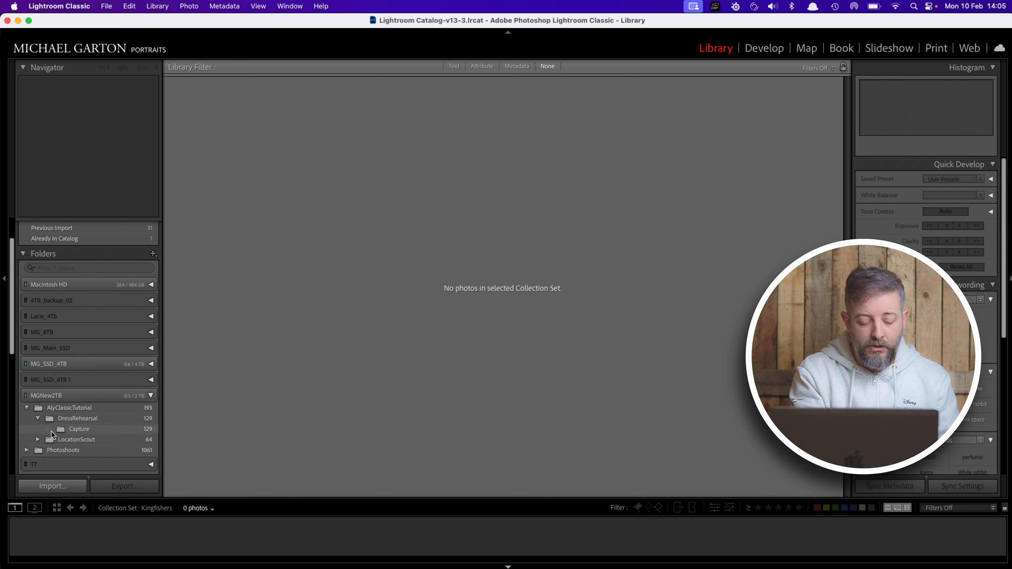
drag(14, 317, 16, 415)
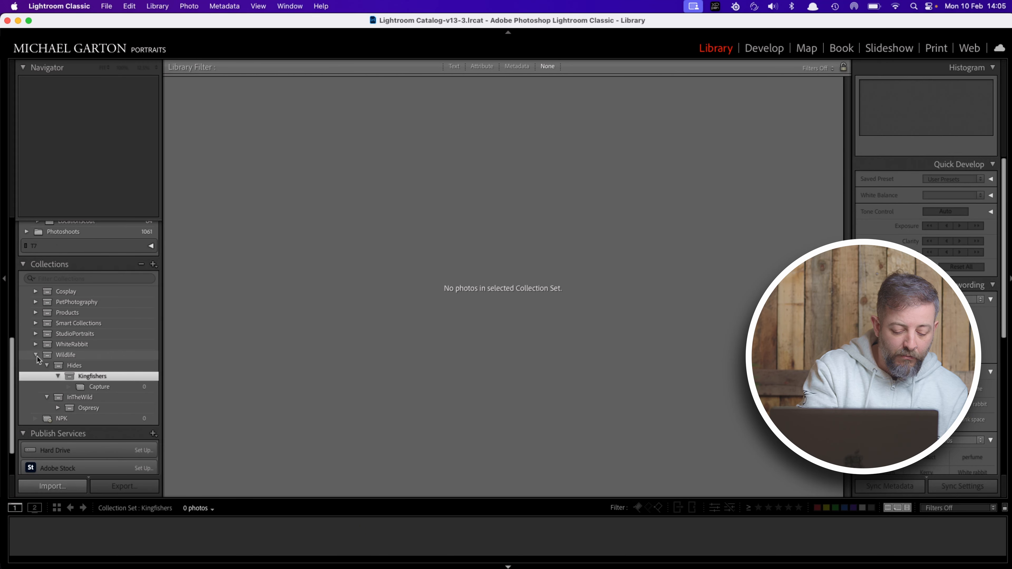
Collapse the Wildlife set and open the Capture collection in the AlyDressRehearsal set inside WhiteRabbit
click(36, 355)
click(51, 354)
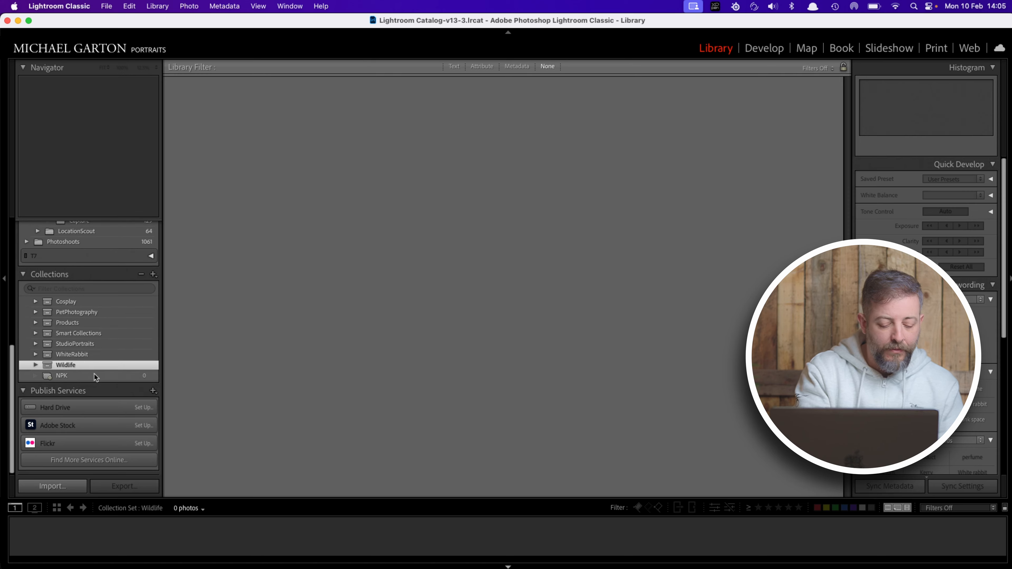
click(34, 355)
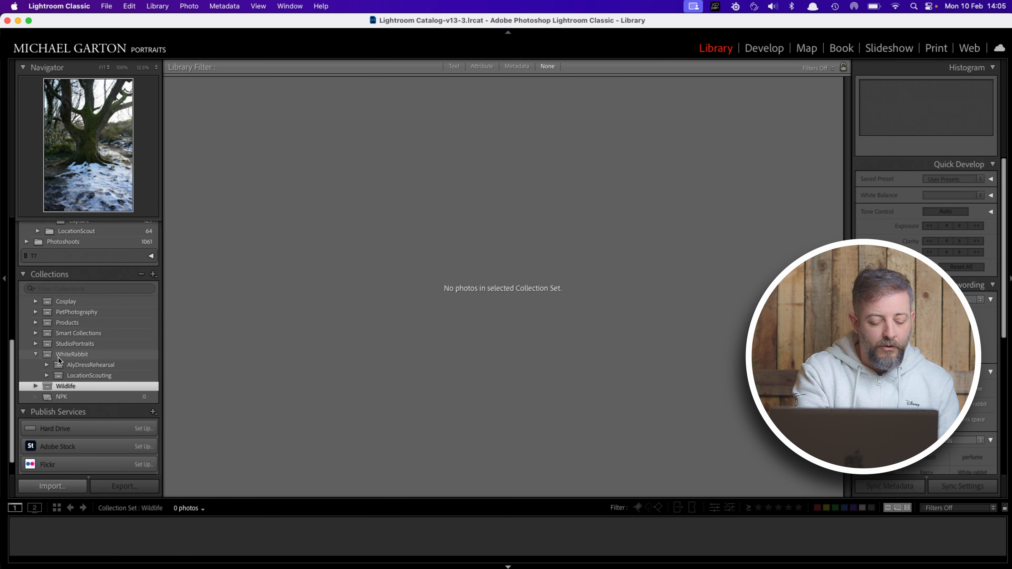
click(48, 366)
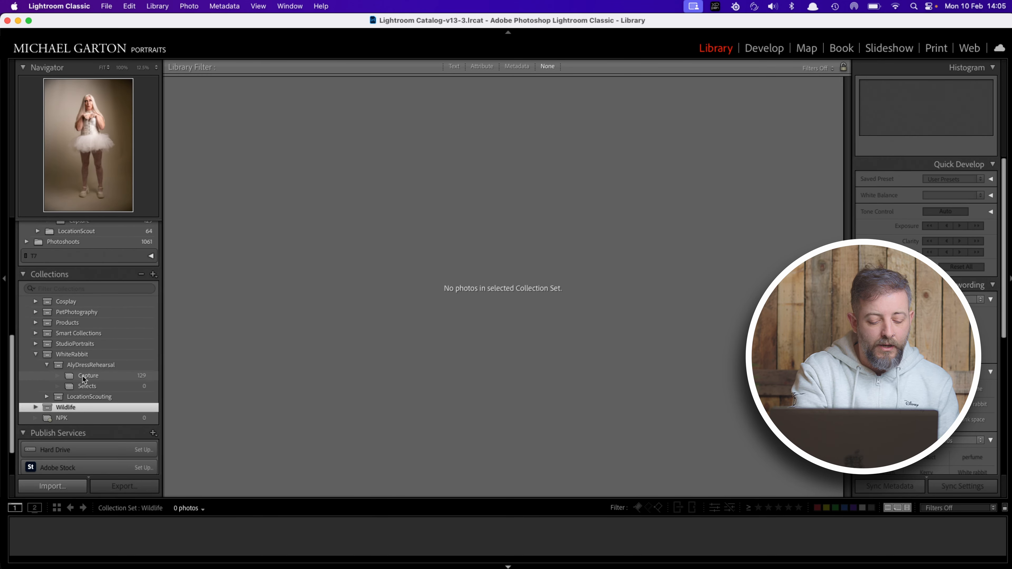
click(88, 371)
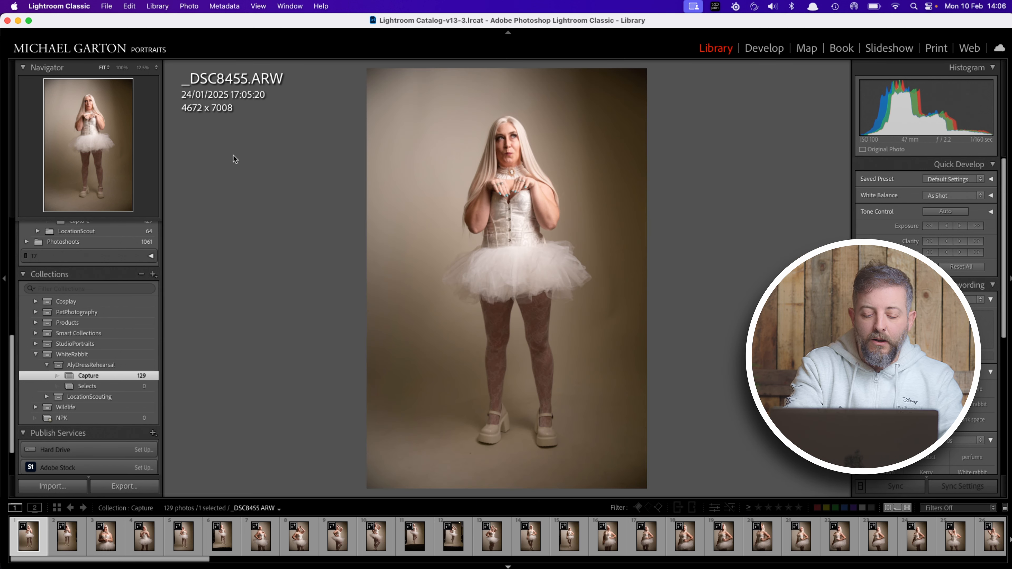
double_click(228, 142)
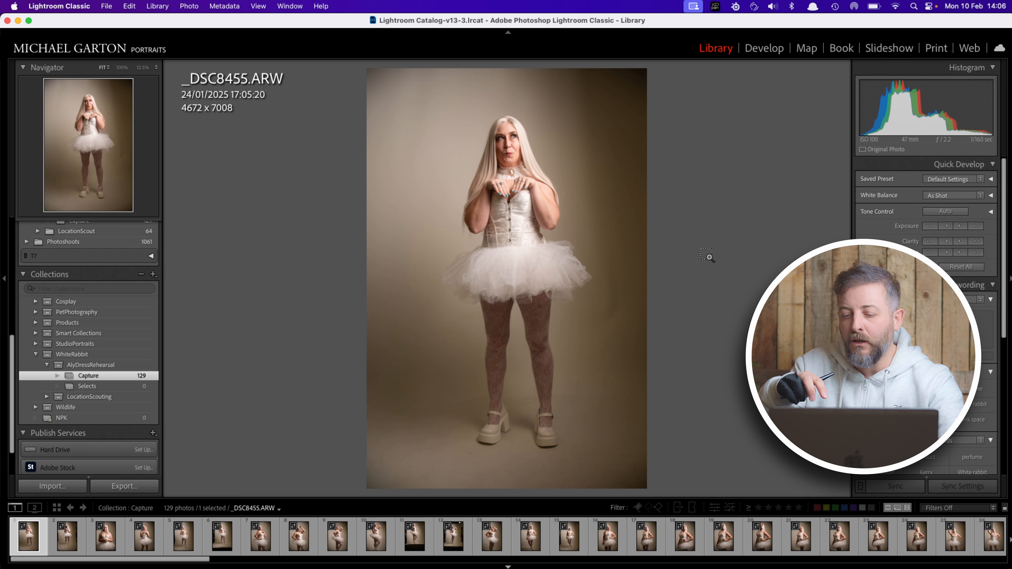
Browse forward through the opening photos of the Capture collection and return to the first one
key(Right)
key(Right)
key(Right)
key(Right)
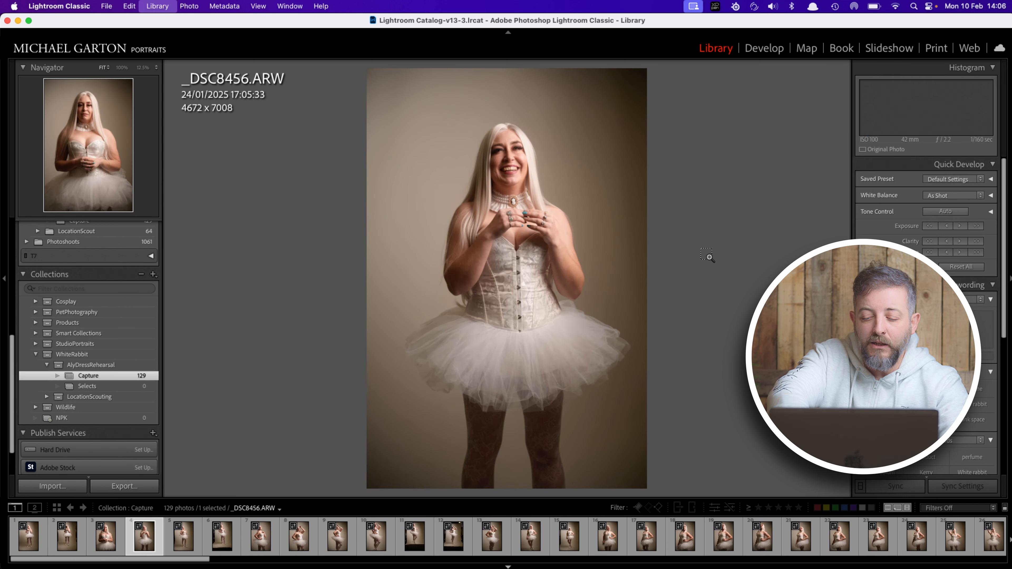
key(Left)
key(Left)
key(Left)
key(Left)
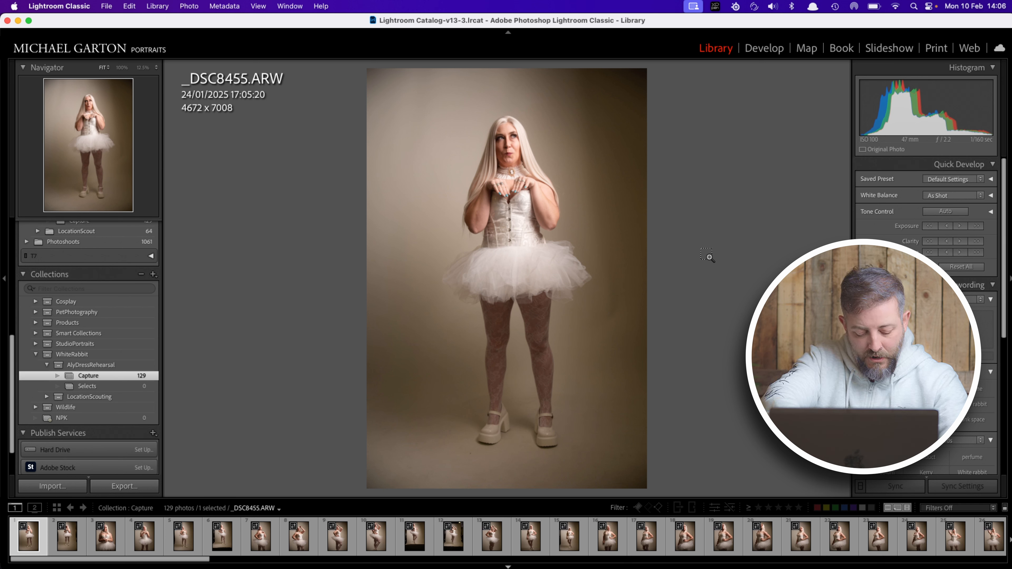
Flag _DSC8455.ARW as a pick, reject _DSC8456.ARW, and skip _DSC8457.ARW without flagging it
key(super+Up)
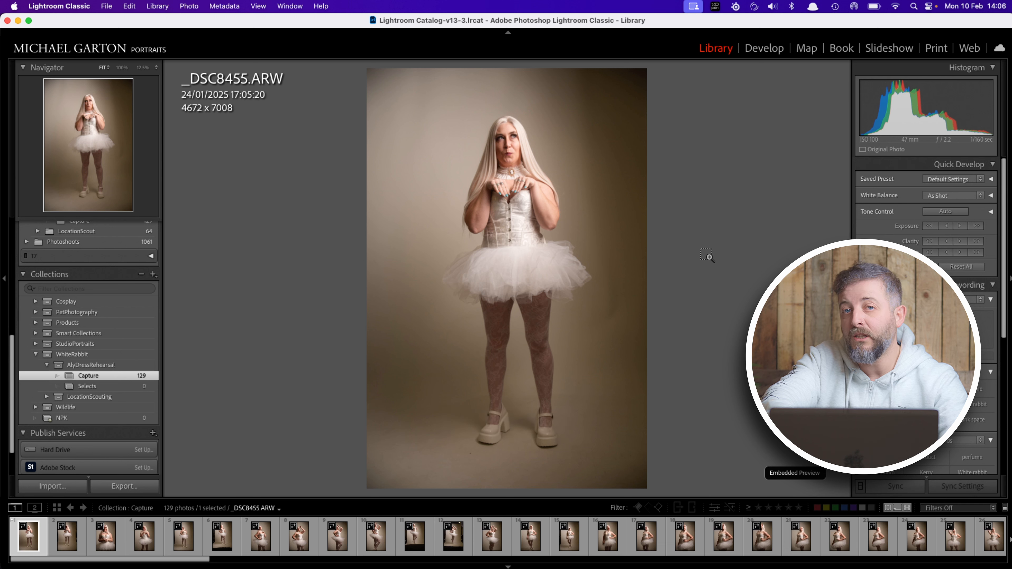
key(Right)
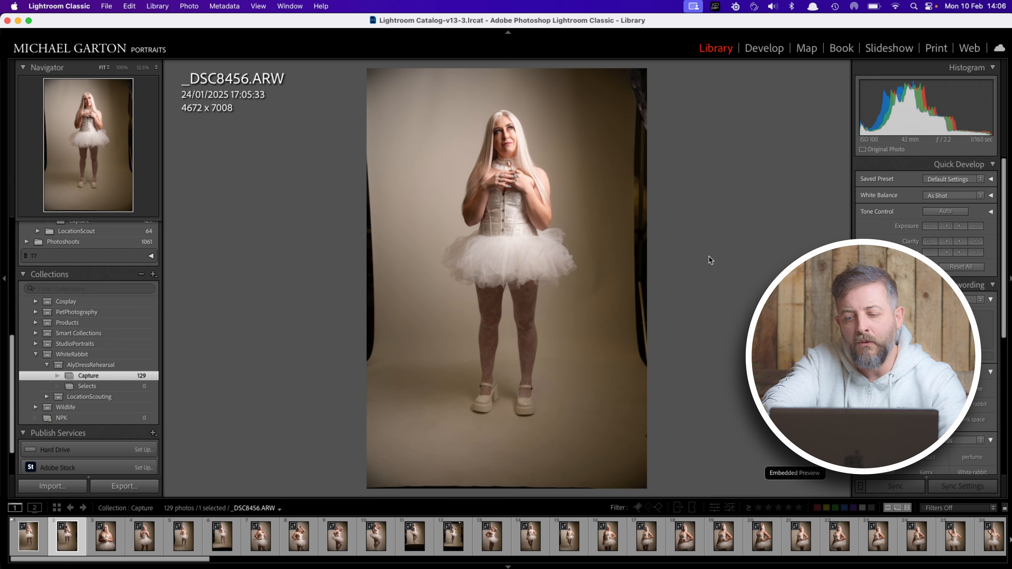
key(super+Down)
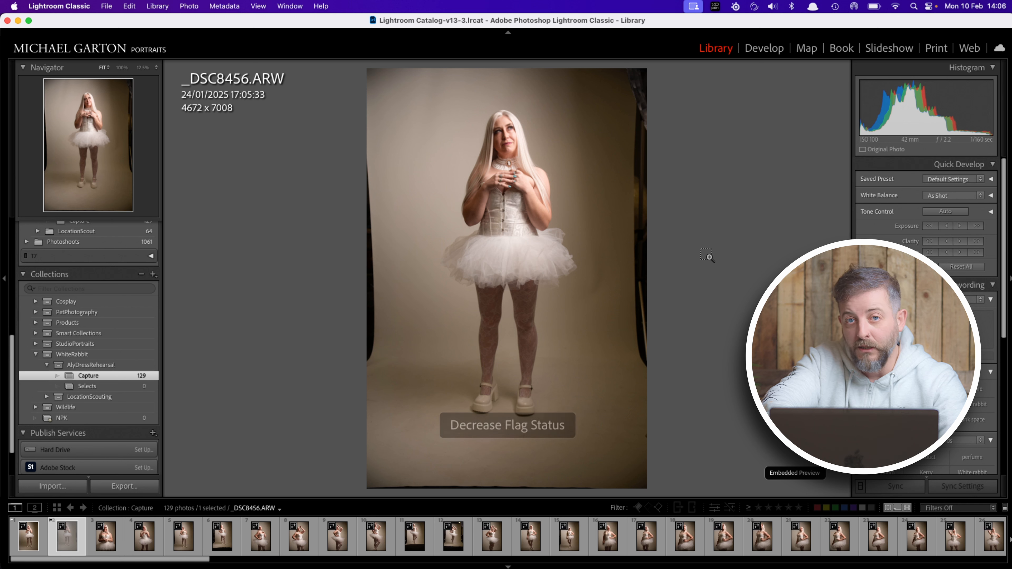
key(Right)
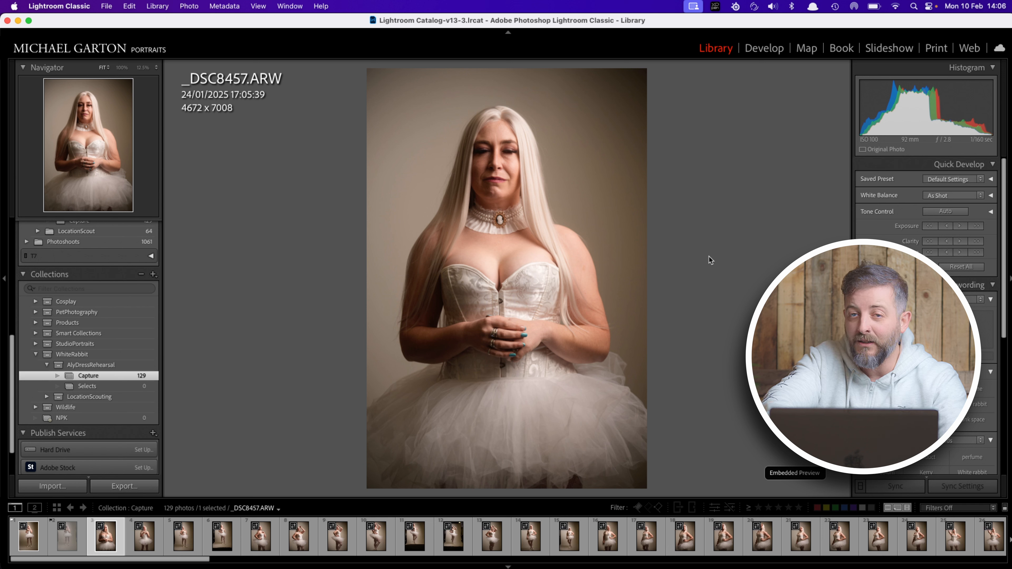
key(Right)
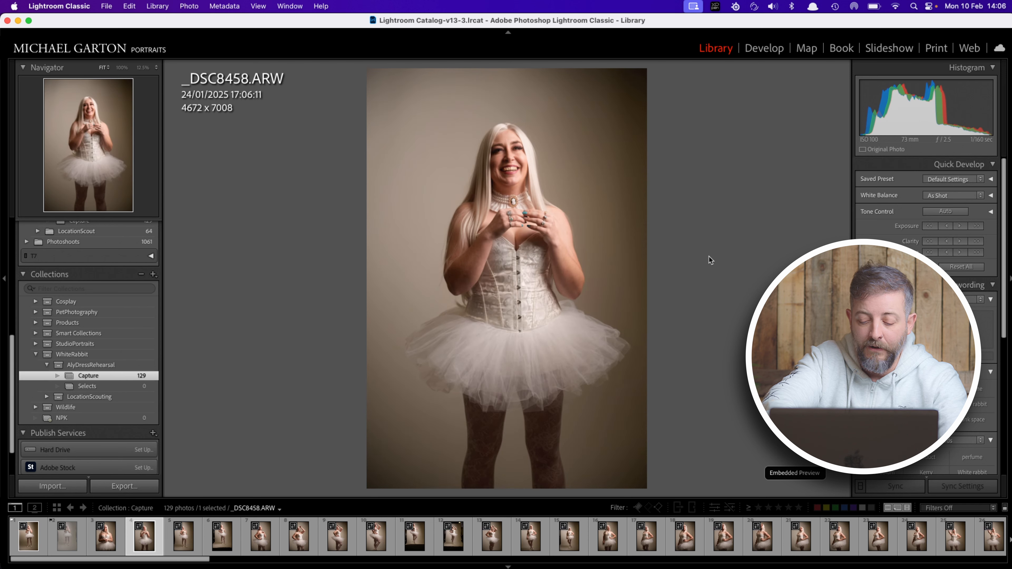
Flag _DSC8458.ARW, _DSC8459.ARW and _DSC8461.ARW as picks, and reject _DSC8460.ARW
key(super+Up)
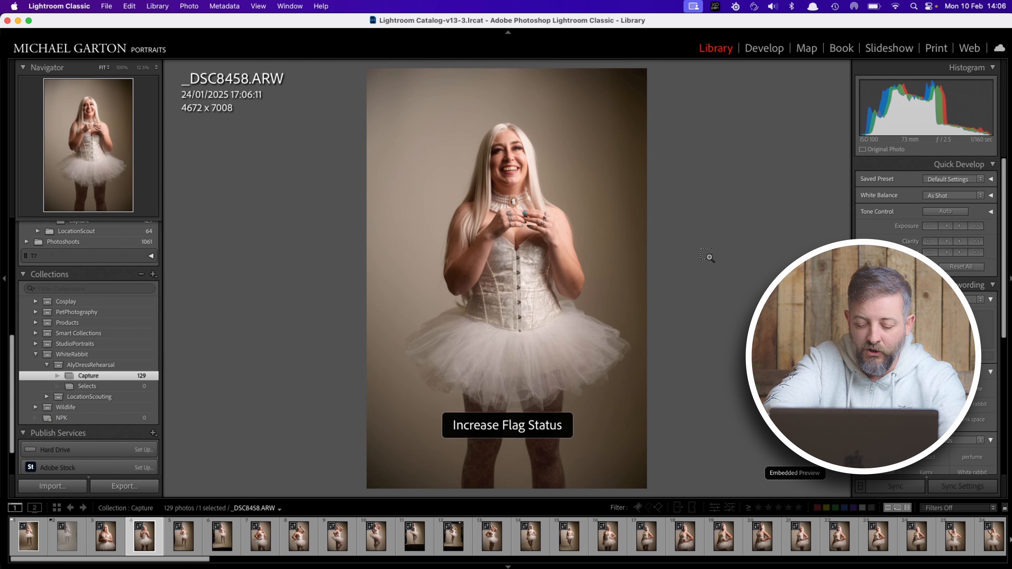
key(Right)
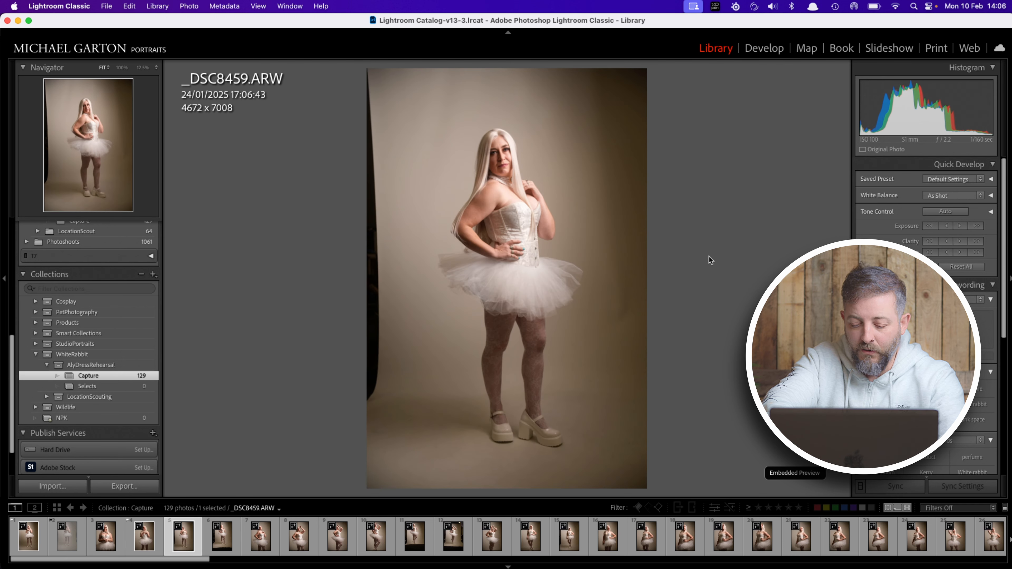
key(super+Up)
key(Right)
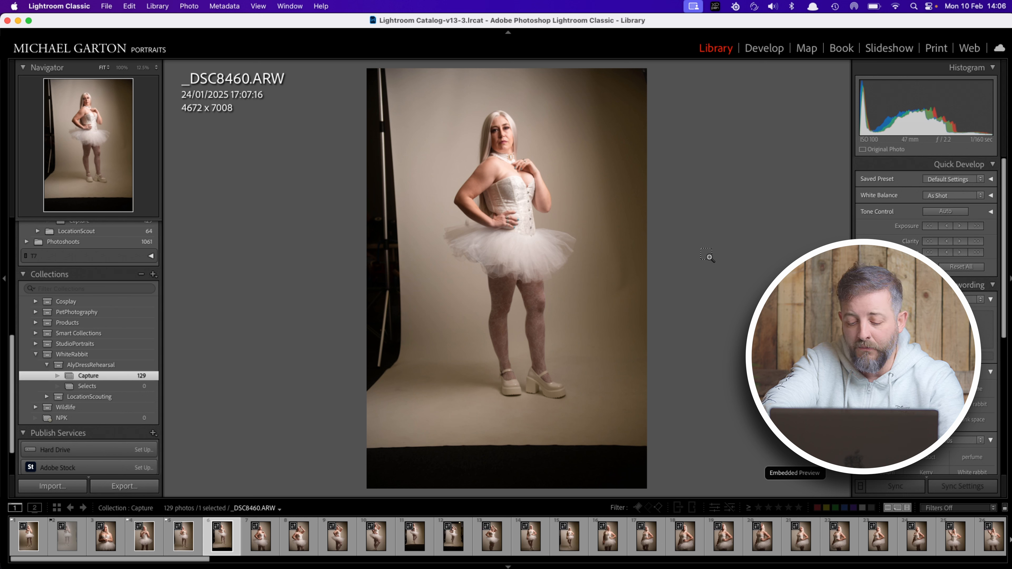
key(super+Down)
key(Right)
key(super+Up)
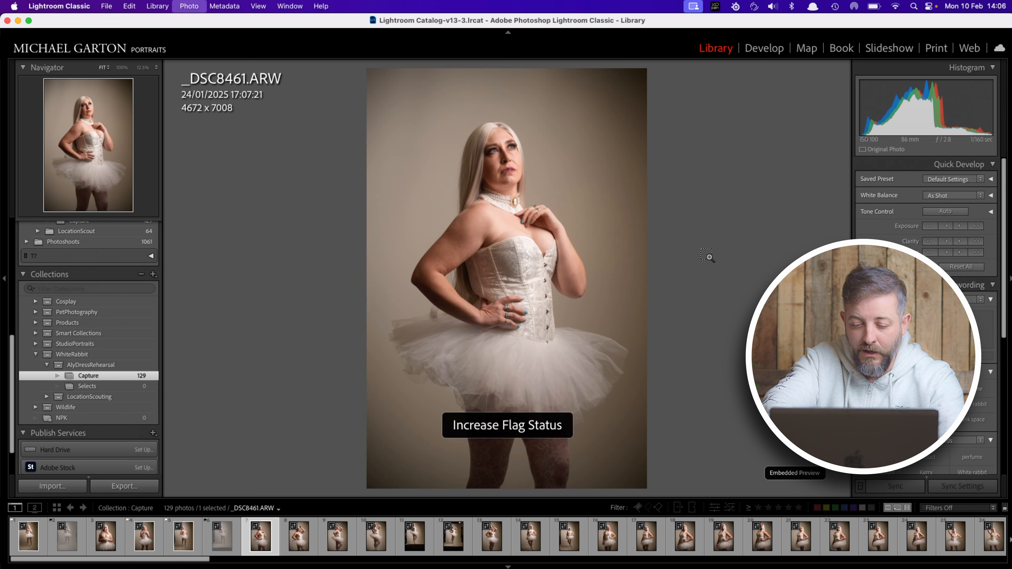
Reject the two photos that follow _DSC8461.ARW and advance to _DSC8464.ARW
key(Right)
key(super+Down)
key(Right)
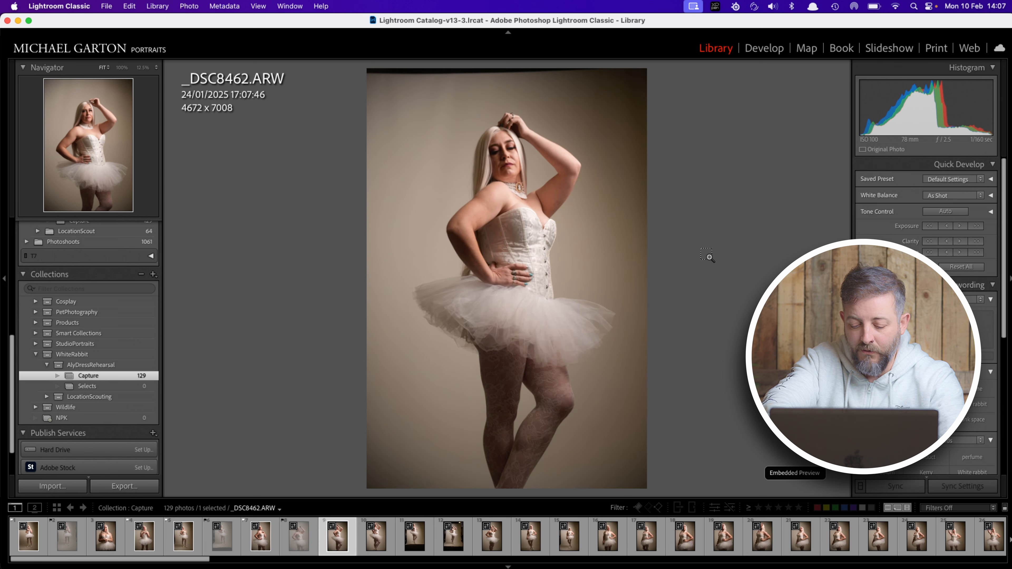
key(super+Down)
key(Right)
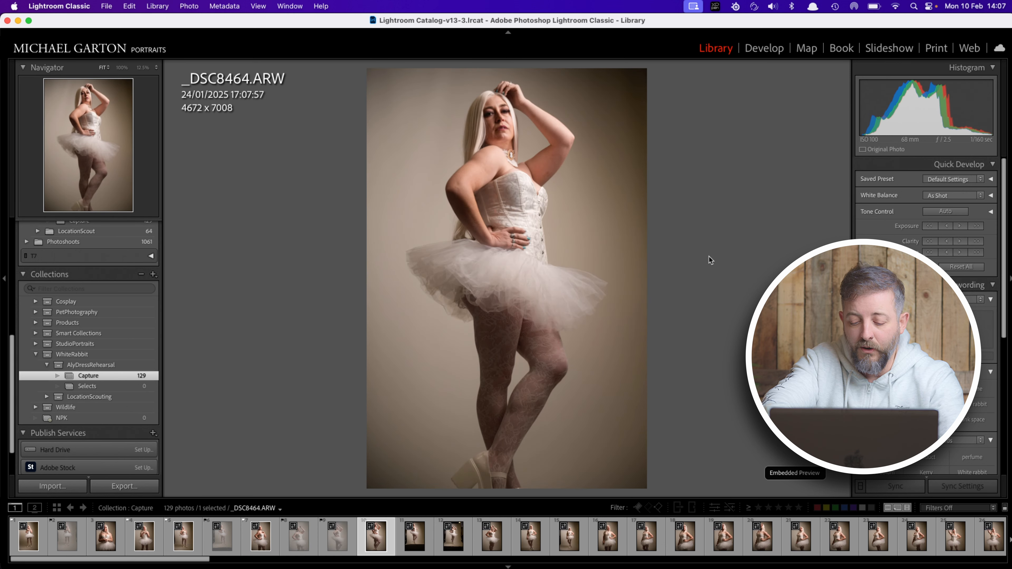
Reject _DSC8464.ARW, _DSC8466.ARW, _DSC8468.ARW and _DSC8469.ARW, and advance to _DSC8470.ARW
key(super+Down)
key(Right)
key(super+Down)
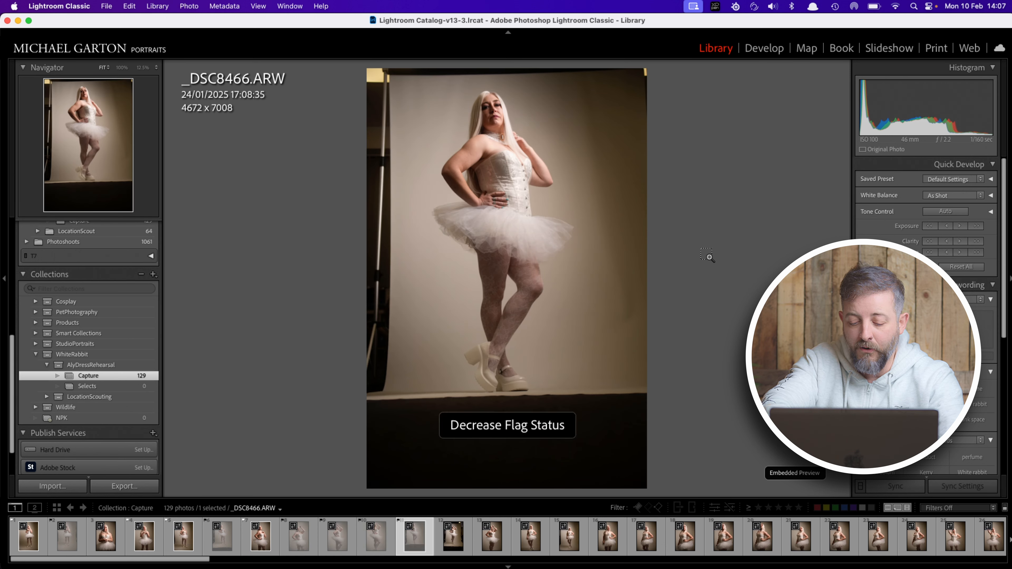
key(Right)
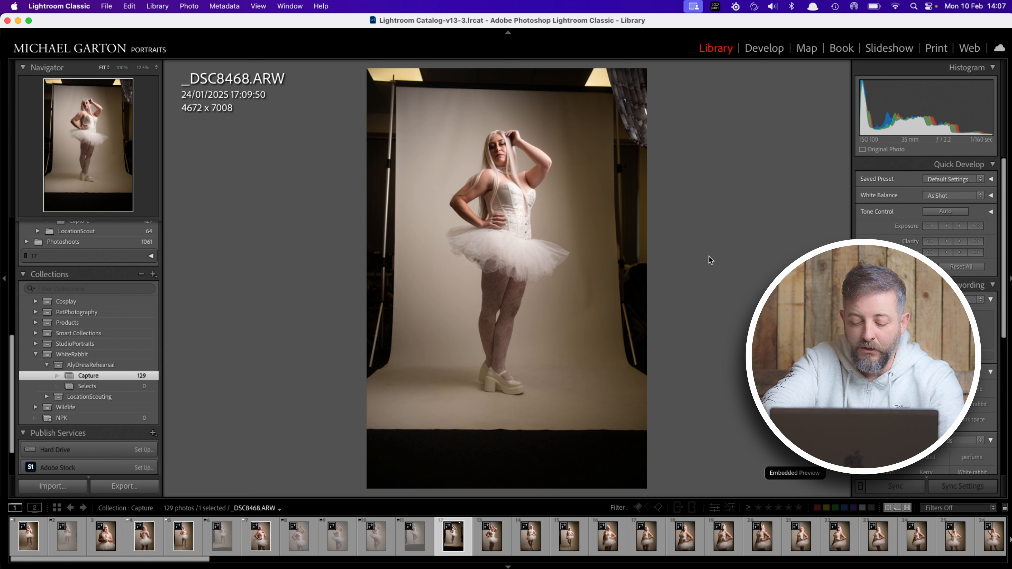
key(super+Down)
key(Right)
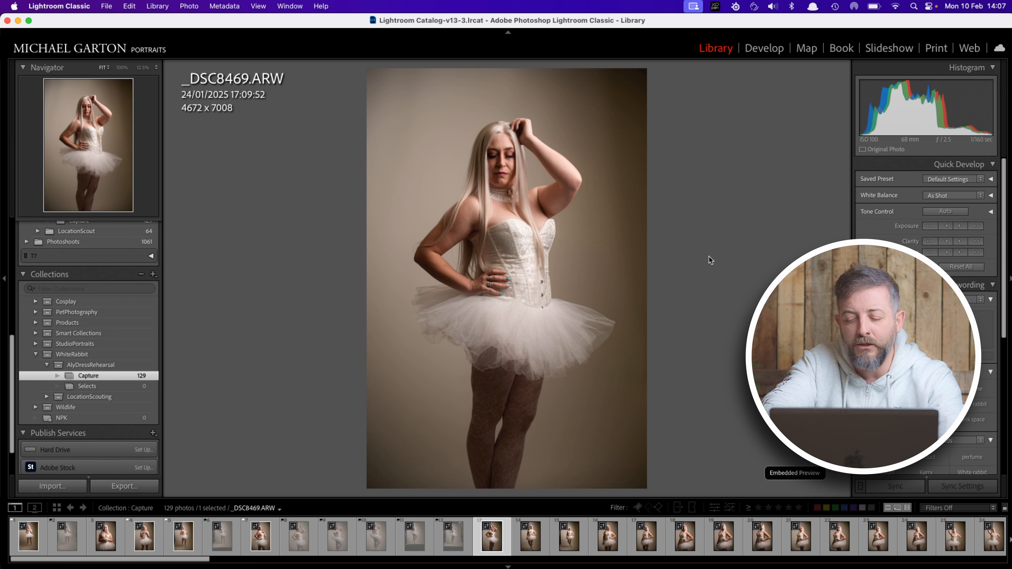
key(super+Down)
key(Right)
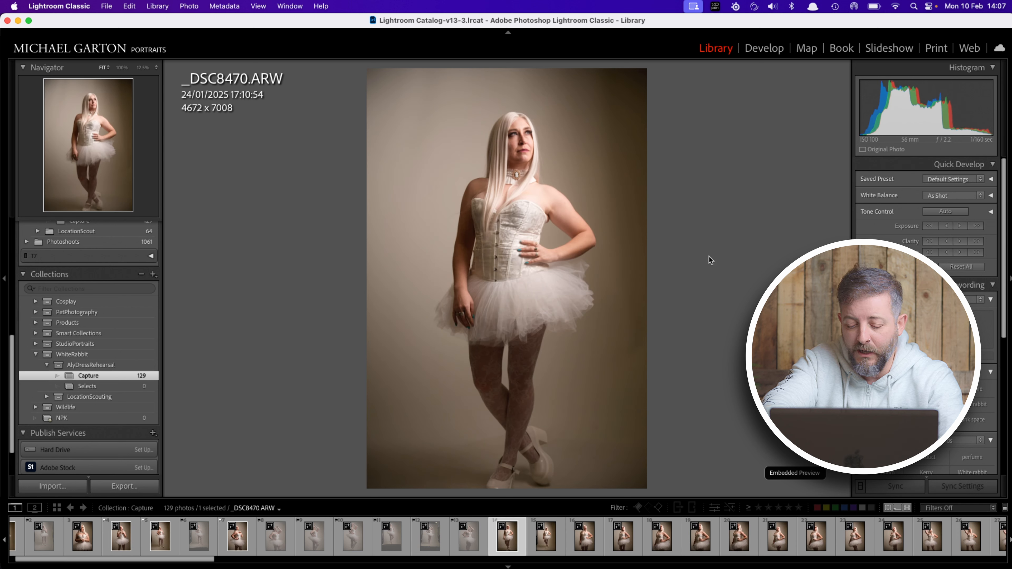
Flag _DSC8470.ARW, _DSC8471.ARW and _DSC8474.ARW as picks, and reject _DSC8472.ARW and _DSC8473.ARW
key(super+Up)
key(Right)
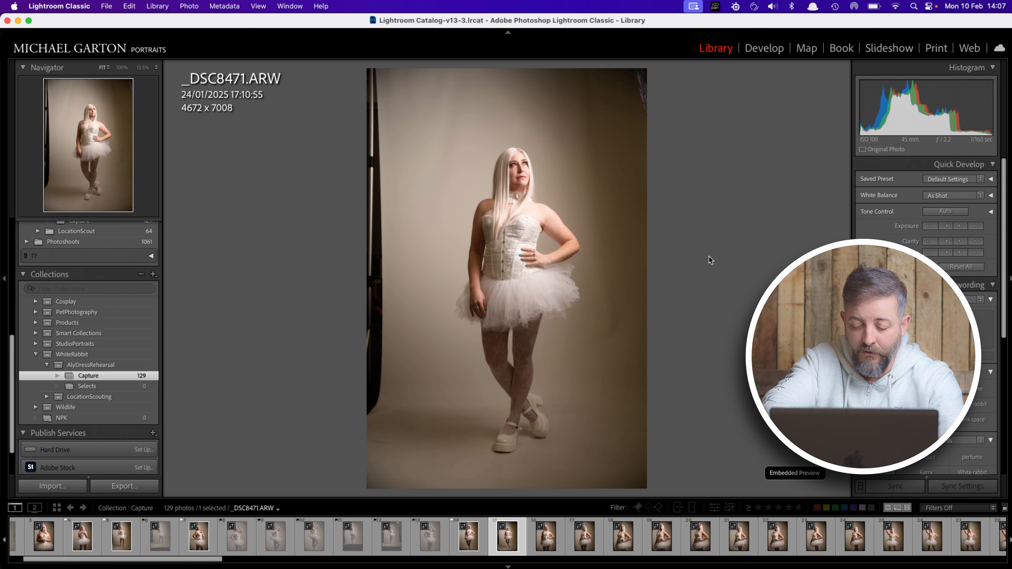
key(super+Up)
key(Right)
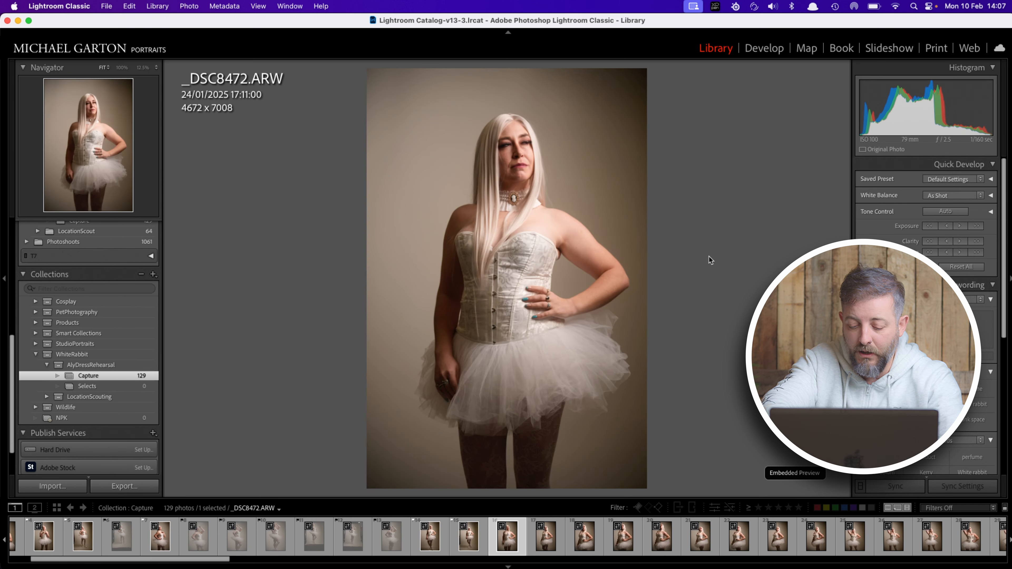
key(super+Down)
key(Right)
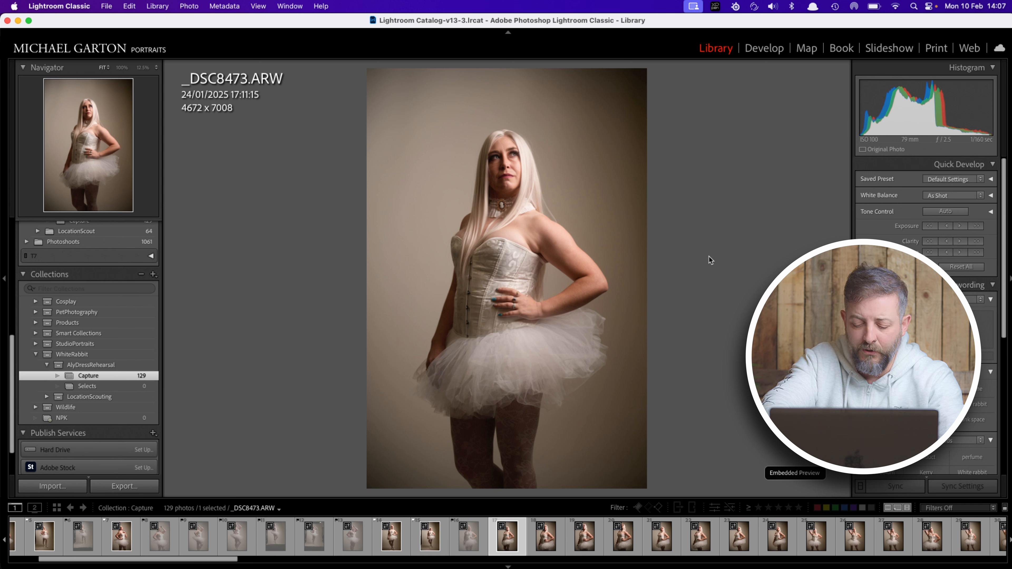
key(Right)
key(super+Up)
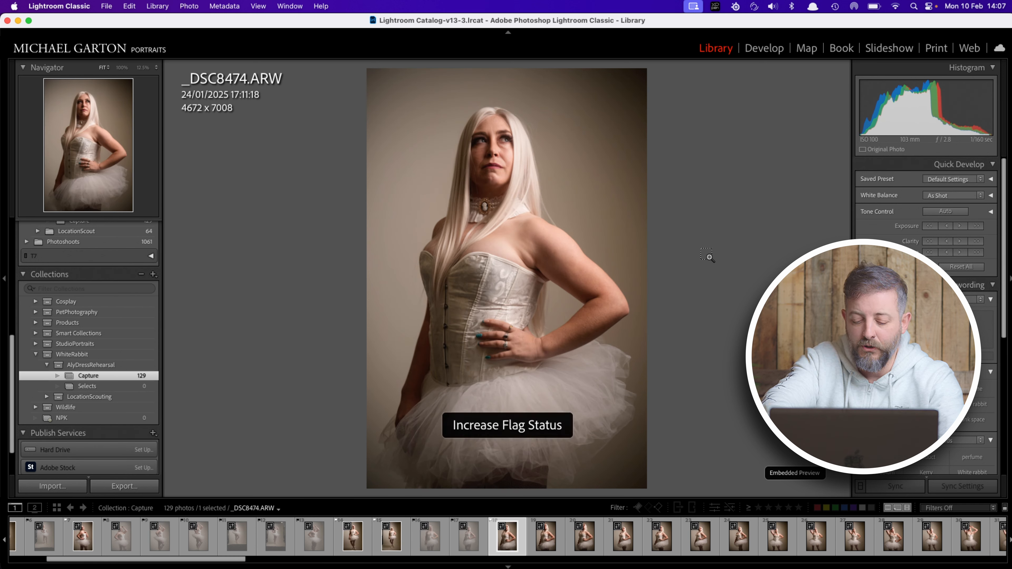
Reject _DSC8475.ARW, _DSC8476.ARW and _DSC8479.ARW, and flag _DSC8478.ARW as a pick
key(Right)
key(super+Down)
key(Right)
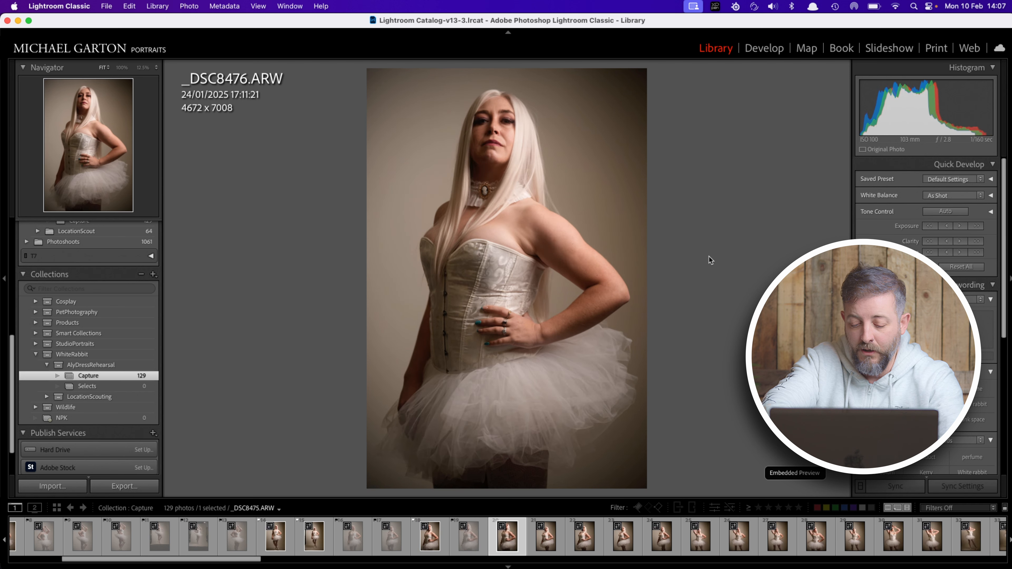
key(super+Down)
key(Right)
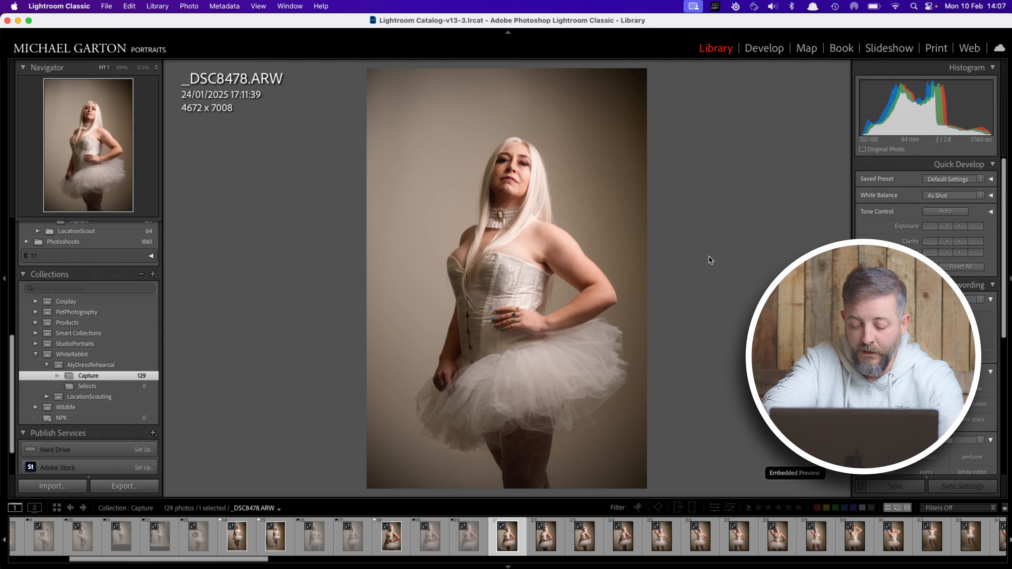
key(super+Down)
key(super+Up)
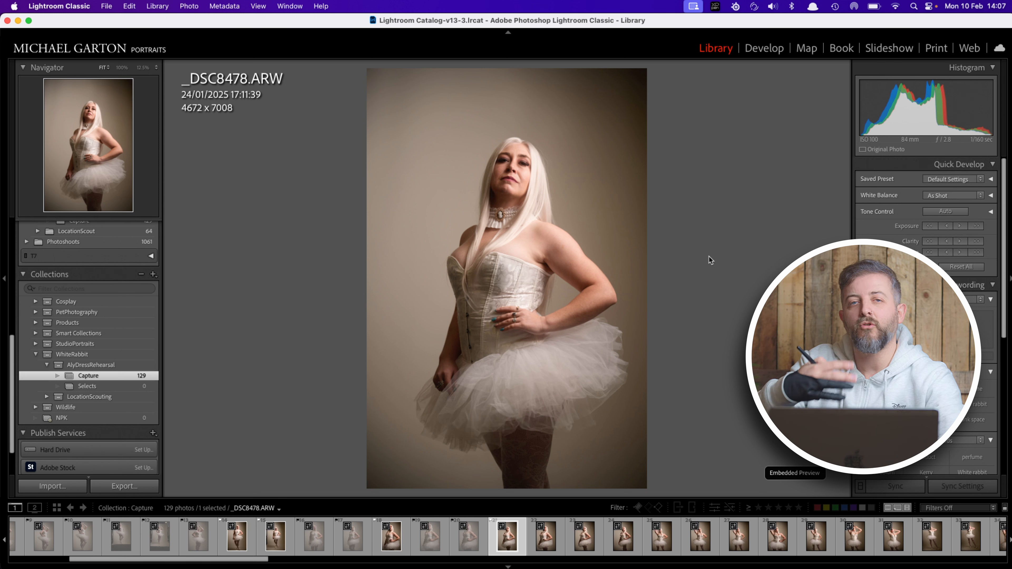
key(Right)
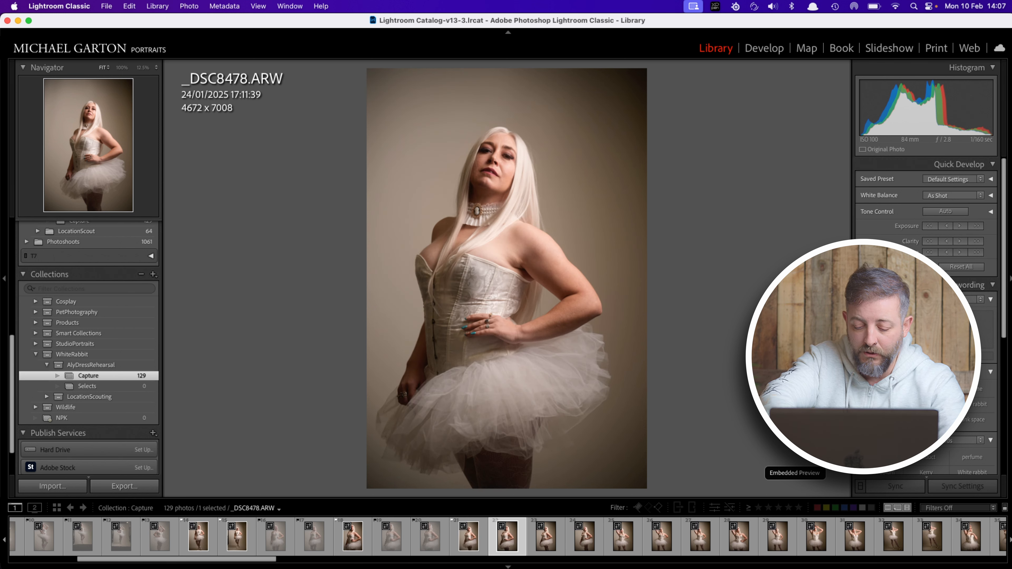
key(super+Down)
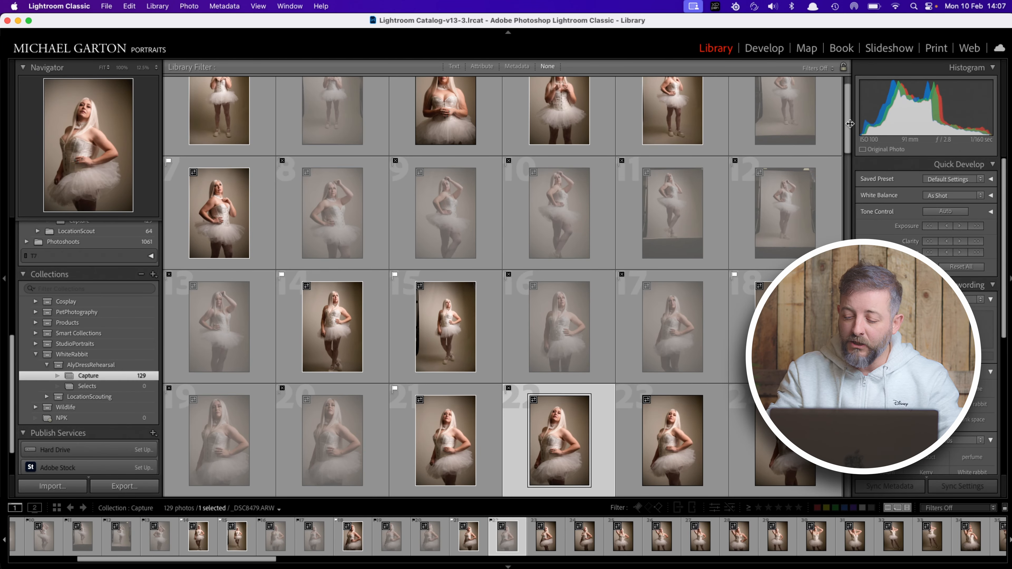
Look over the flagged photos in the Capture grid and filter the collection to show only picks
drag(848, 126, 844, 93)
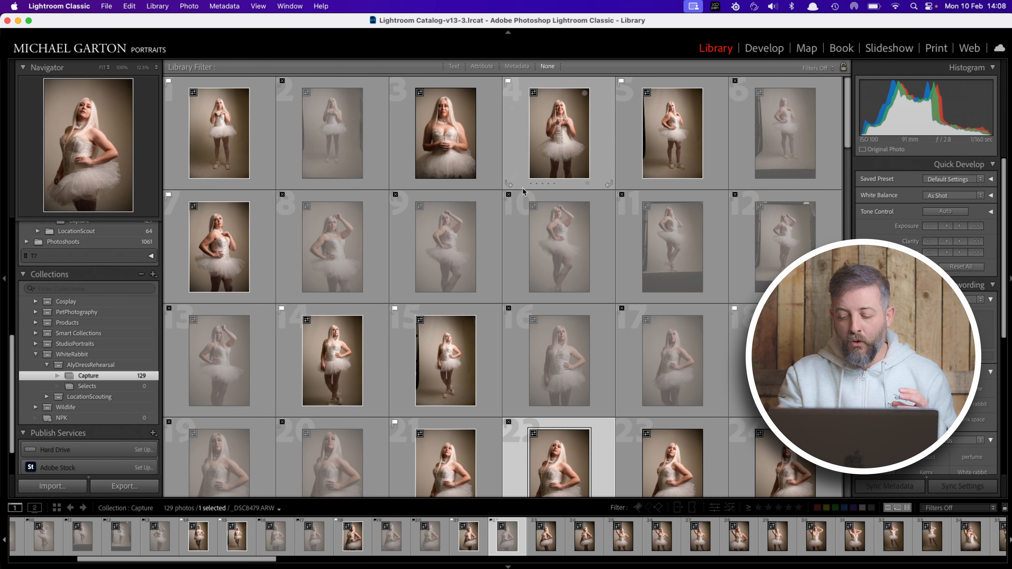
scroll(522, 187, down, 20)
scroll(502, 287, up, 3)
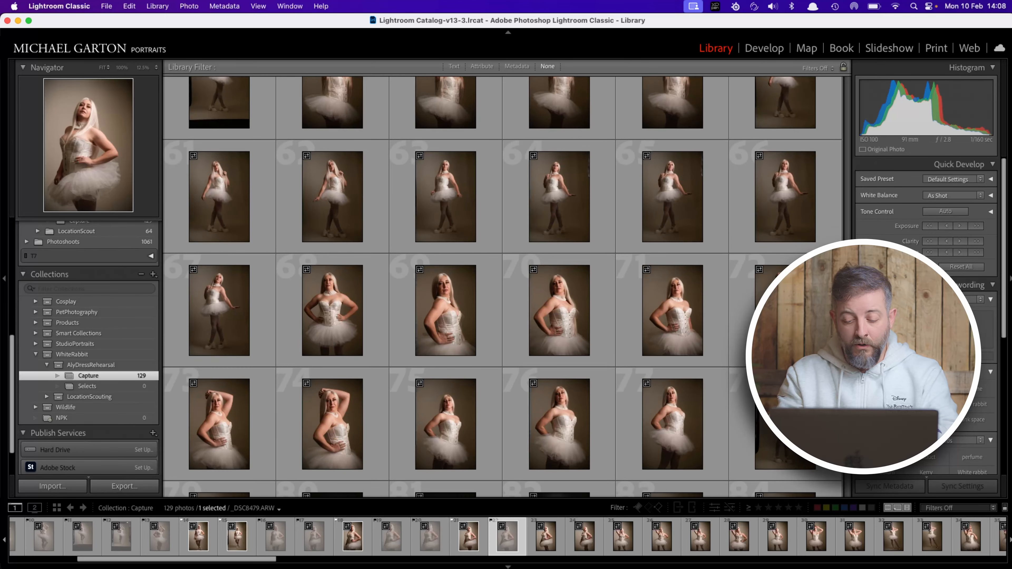
drag(847, 255, 853, 103)
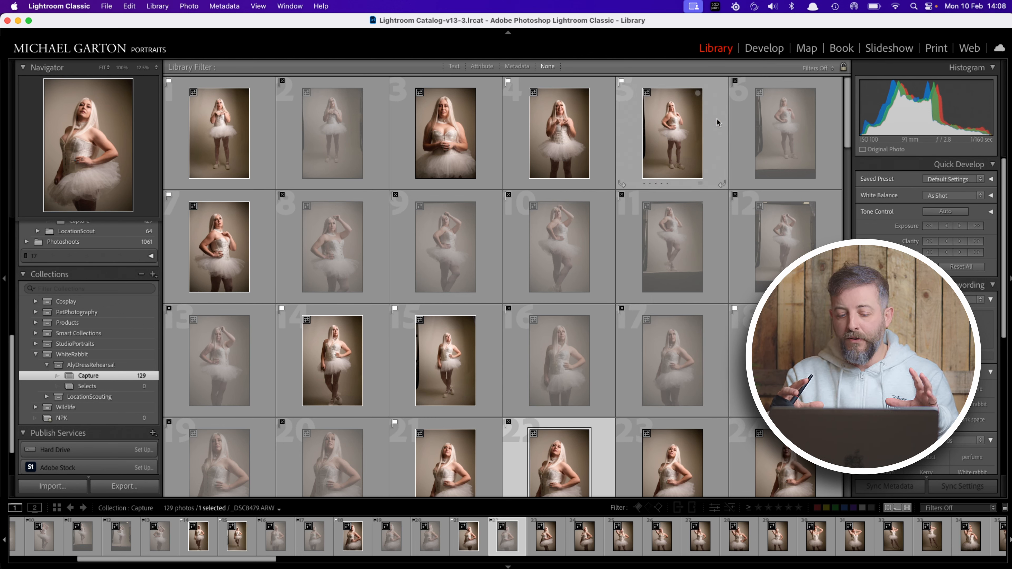
click(638, 509)
click(638, 509)
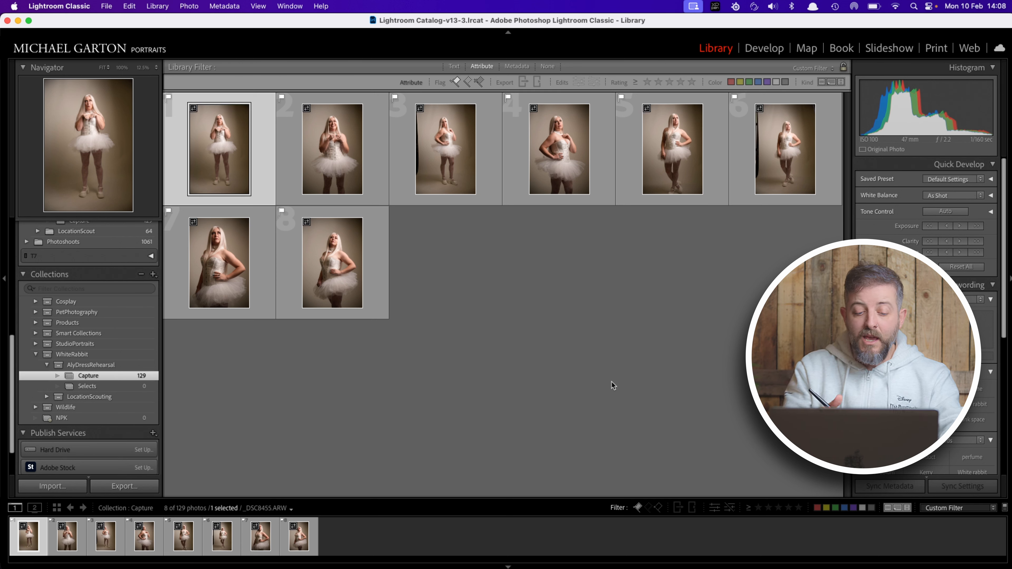
Review the first picks at full size, remove the pick flag from _DSC8459.ARW, and return to the grid
double_click(222, 166)
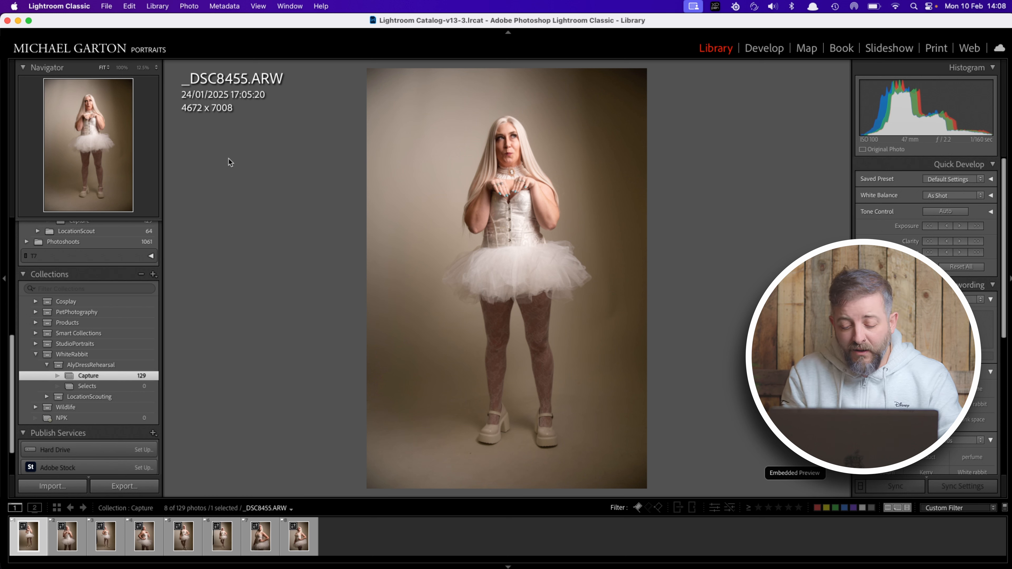
key(Right)
key(Right)
key(Right)
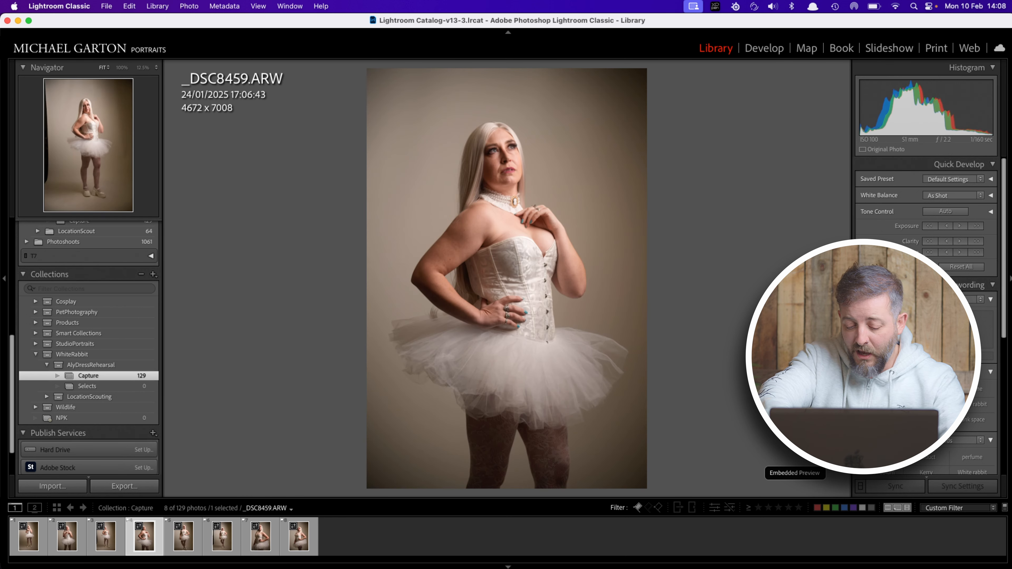
key(Left)
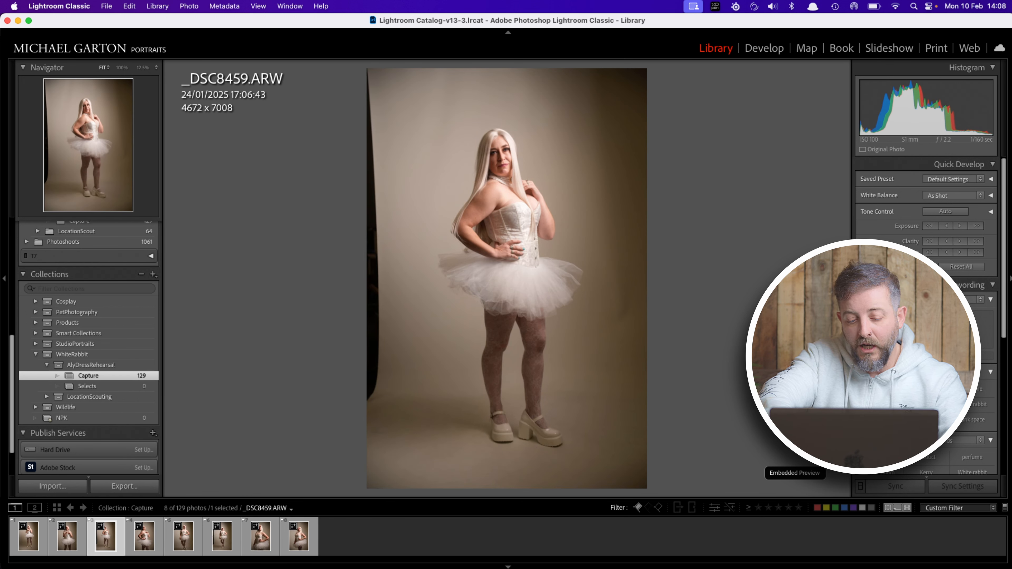
key(u)
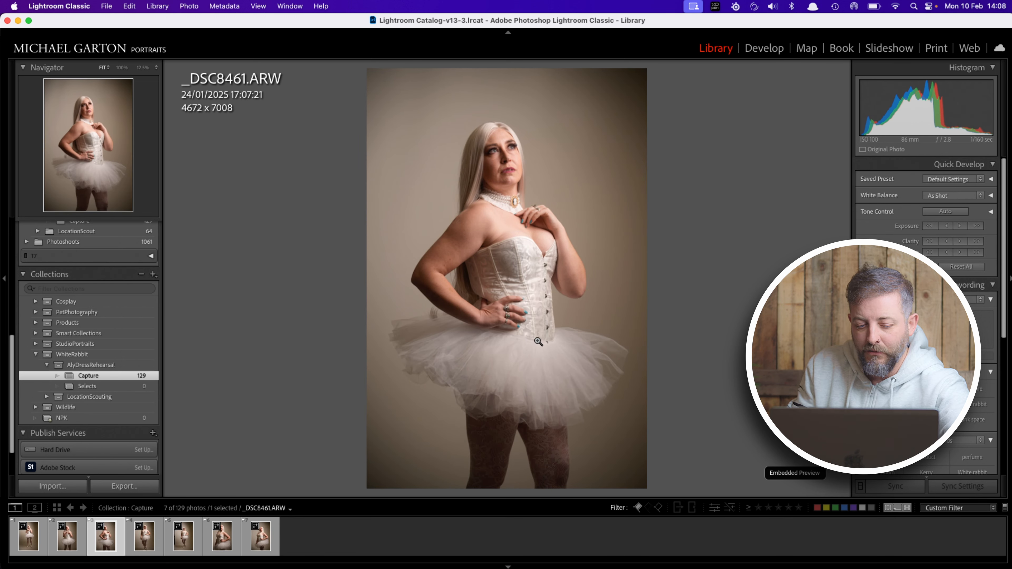
key(g)
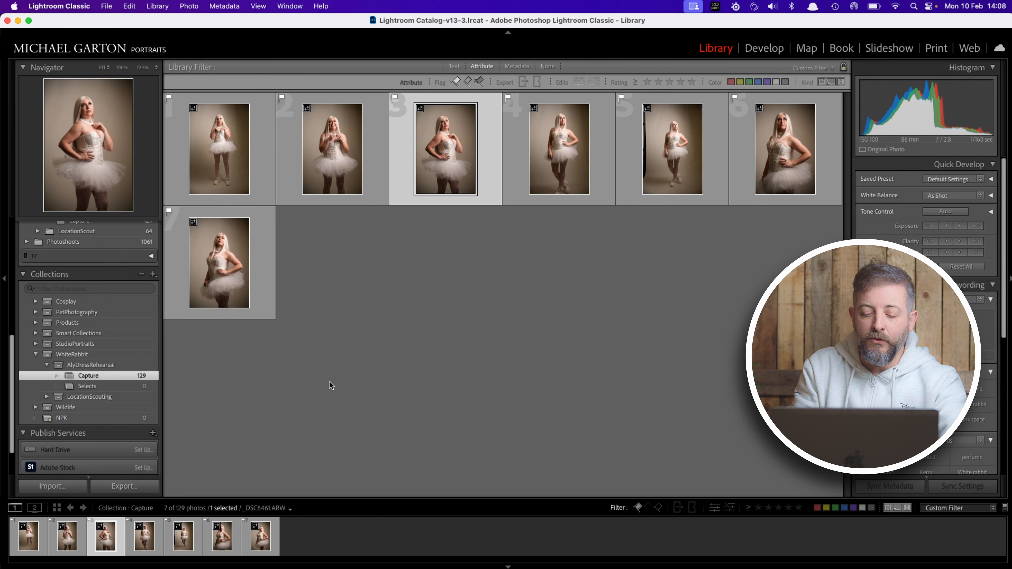
Add all the filtered picks to the Selects collection, then open that collection and deselect its photos
click(236, 278)
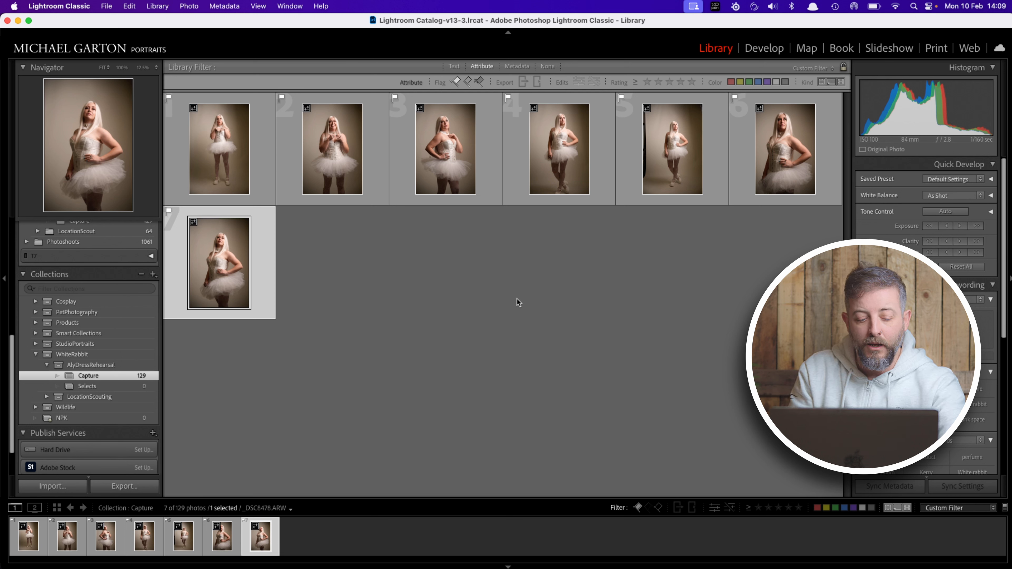
key(super+a)
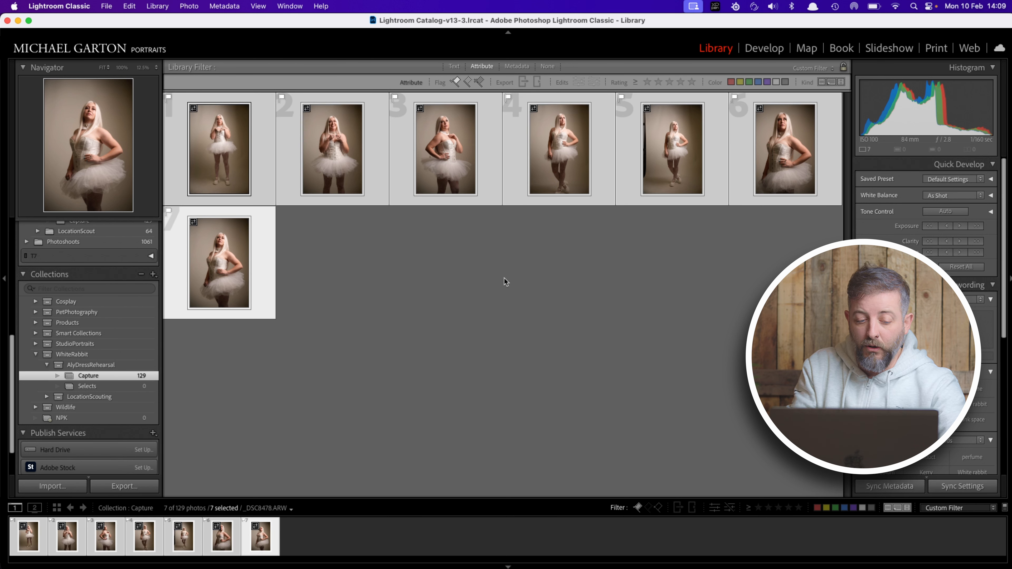
click(402, 303)
key(super+a)
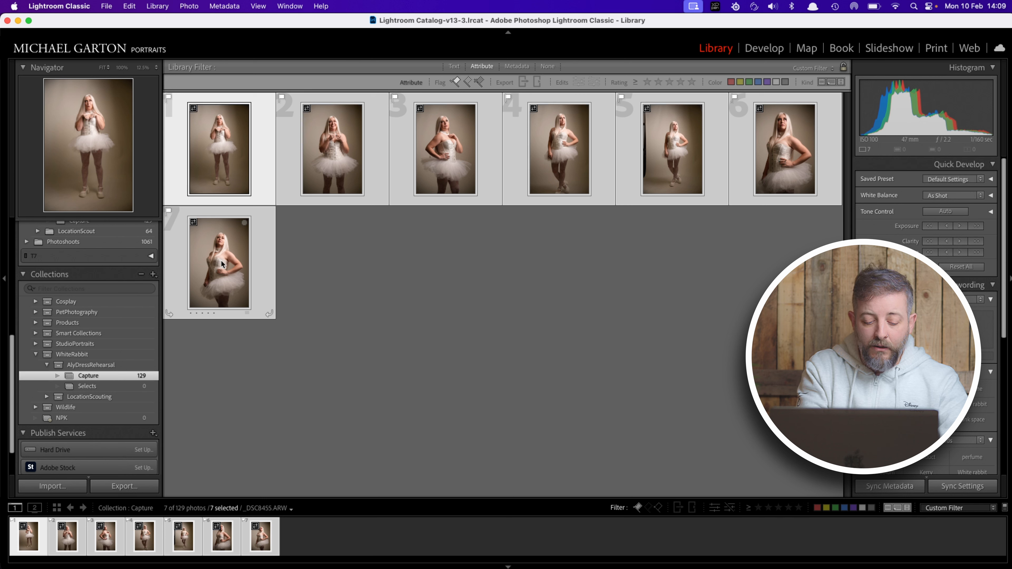
mouse_move(222, 264)
mouse_down()
mouse_move(215, 295)
mouse_move(139, 381)
mouse_move(213, 279)
mouse_up()
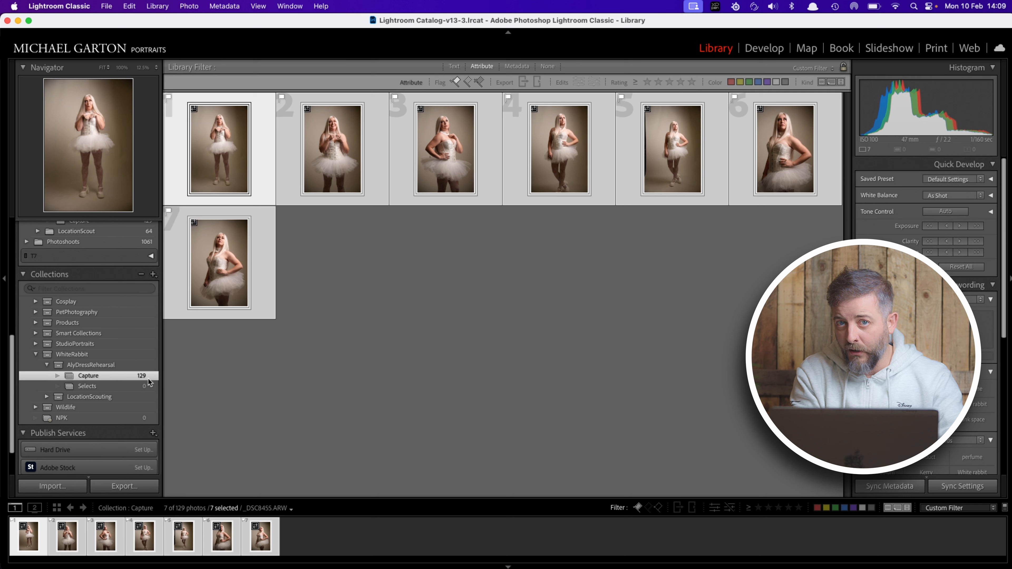
drag(219, 263, 85, 389)
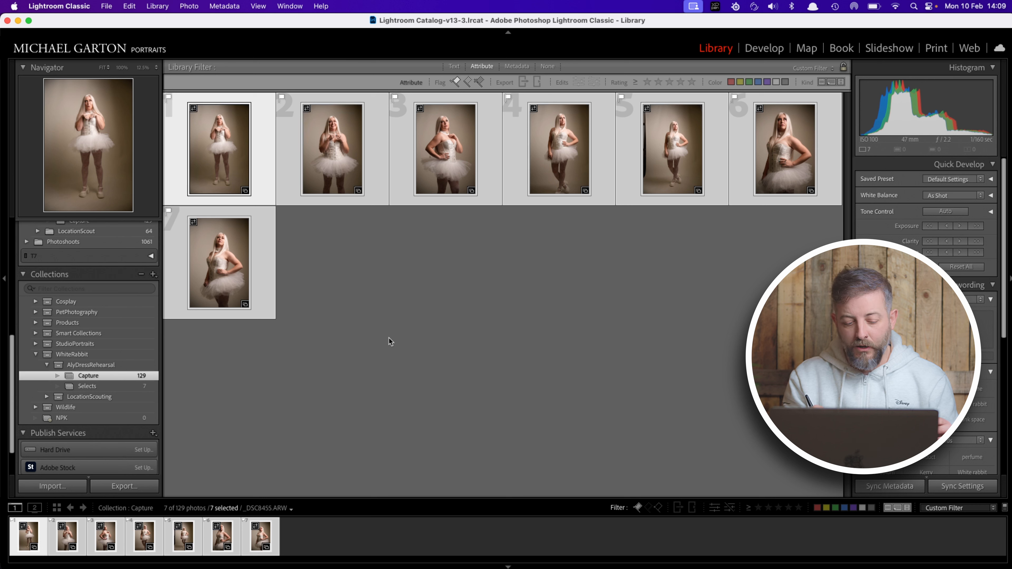
click(117, 386)
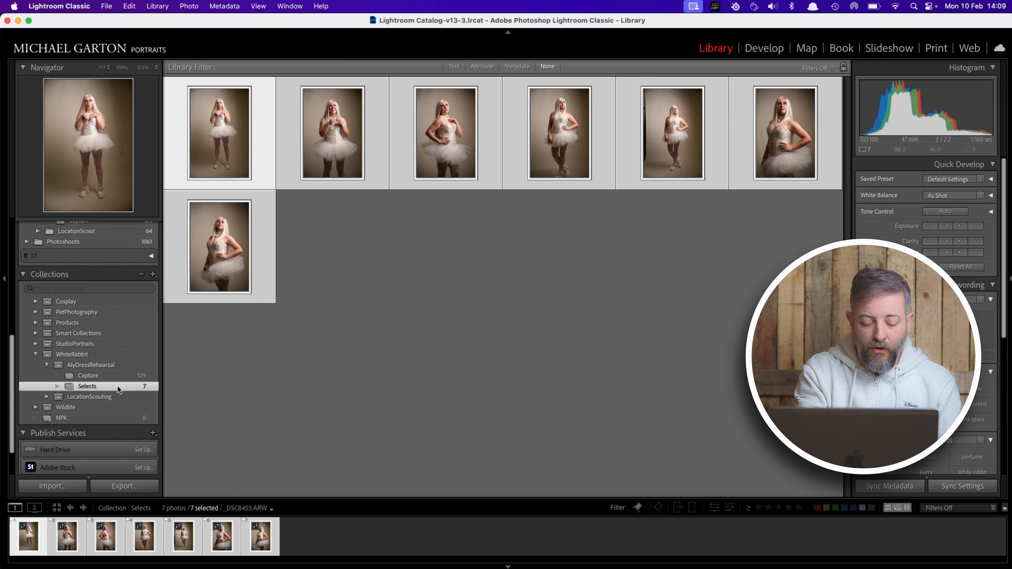
click(391, 308)
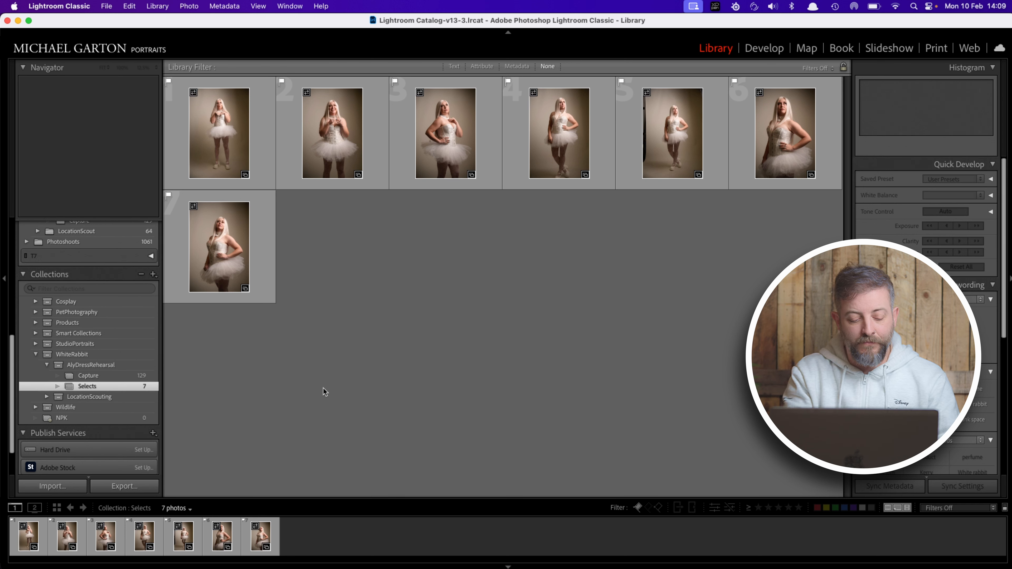
Return to the Capture collection and turn its picks-only filter on and off again
click(96, 378)
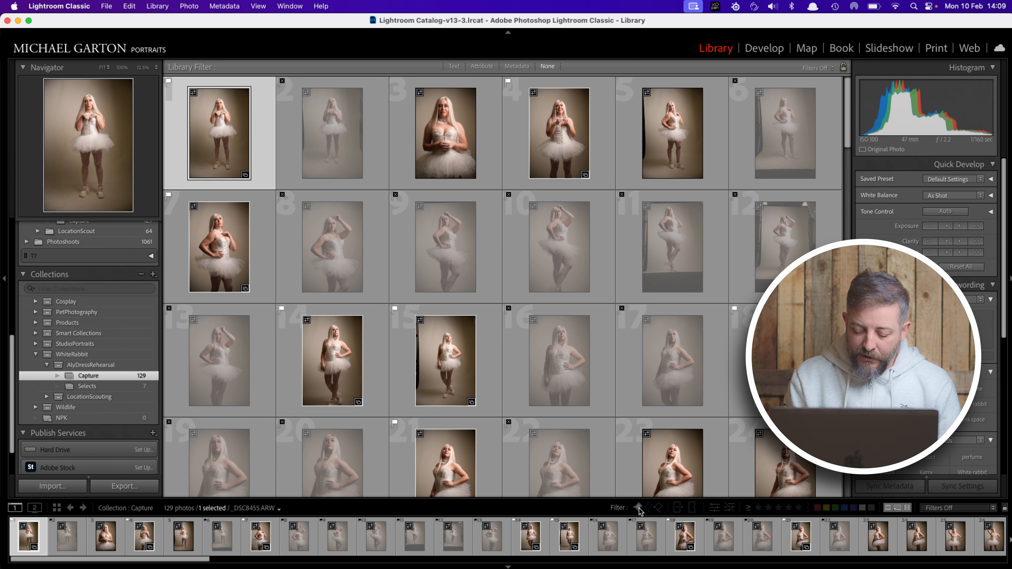
click(638, 508)
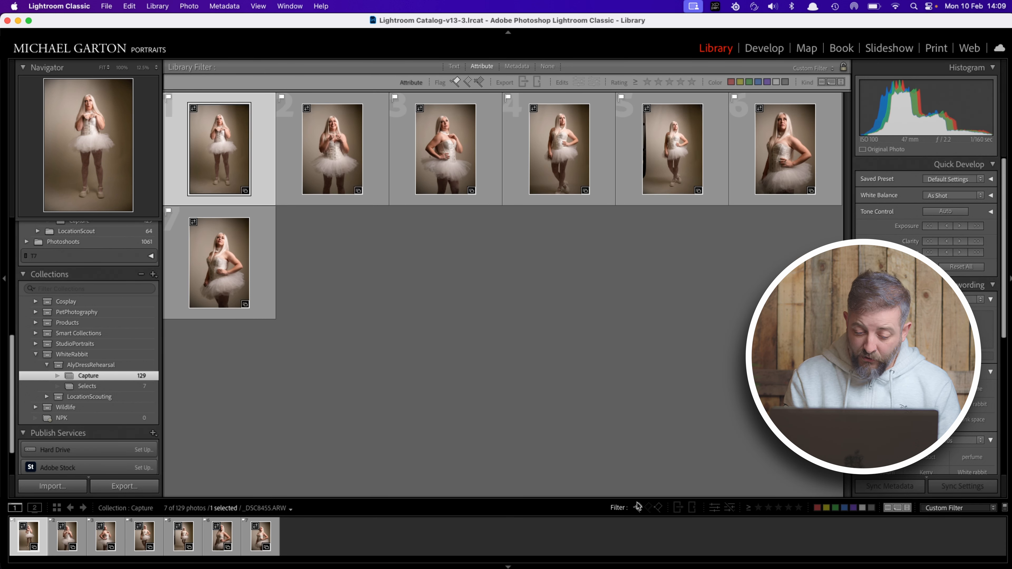
click(638, 509)
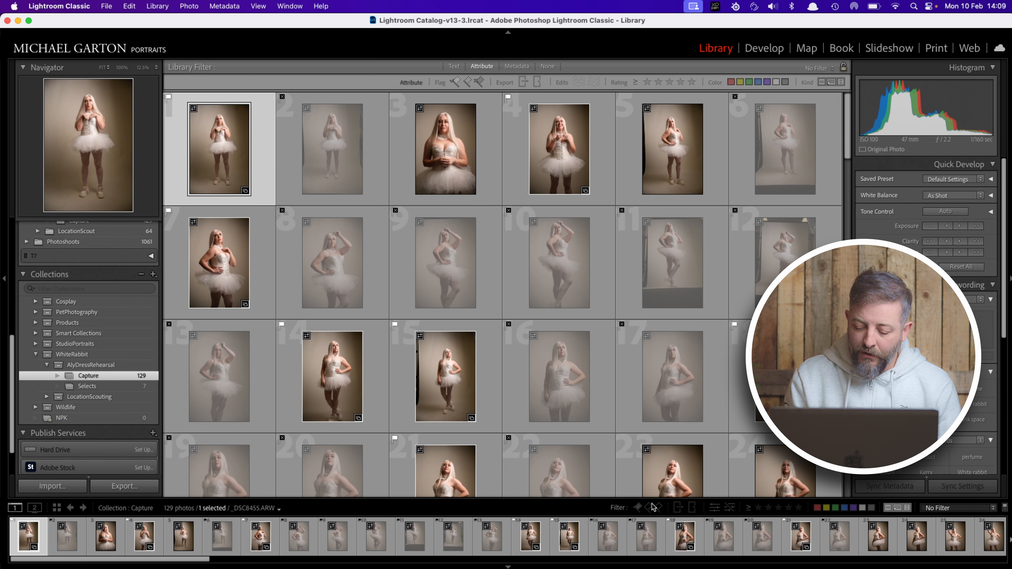
Filter the Capture collection to show only rejected photos, select them all, and check the available photo commands without applying any
click(659, 508)
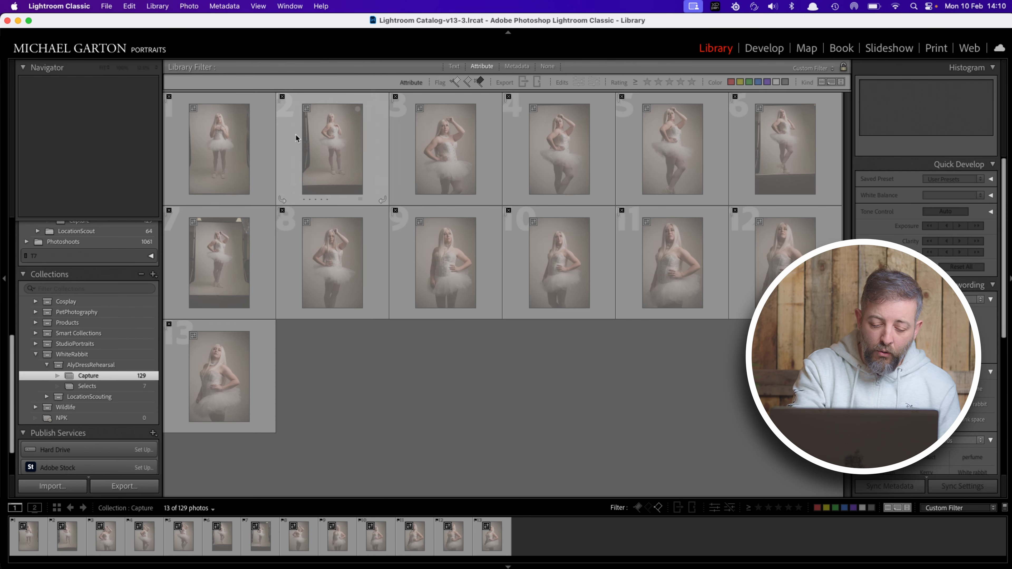
key(super+a)
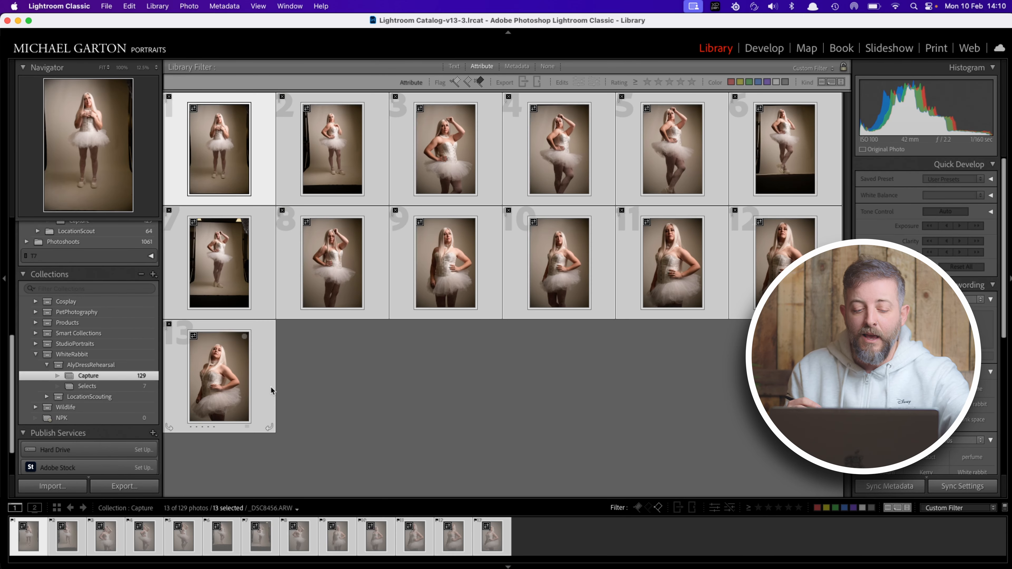
right_click(433, 264)
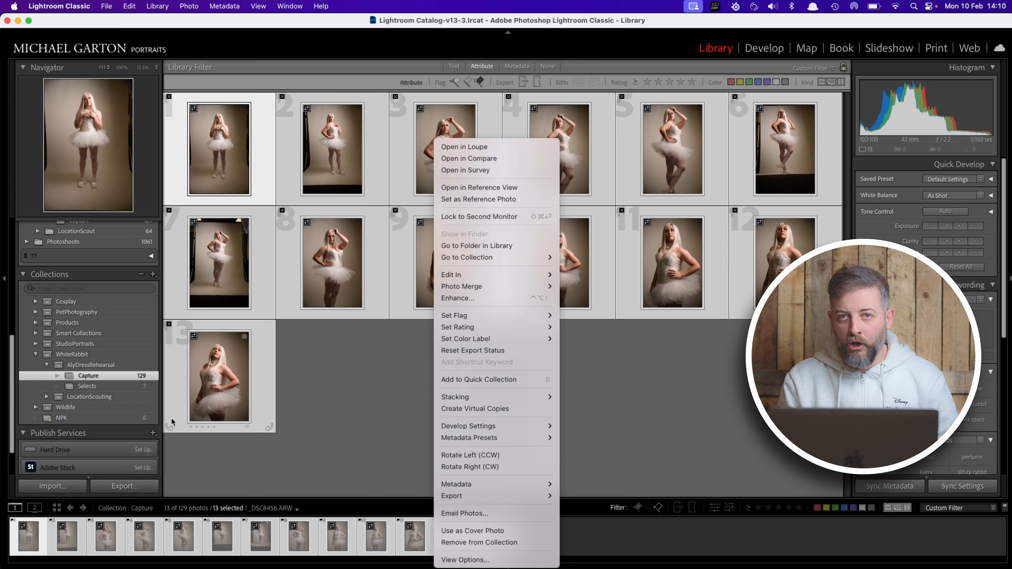
click(644, 401)
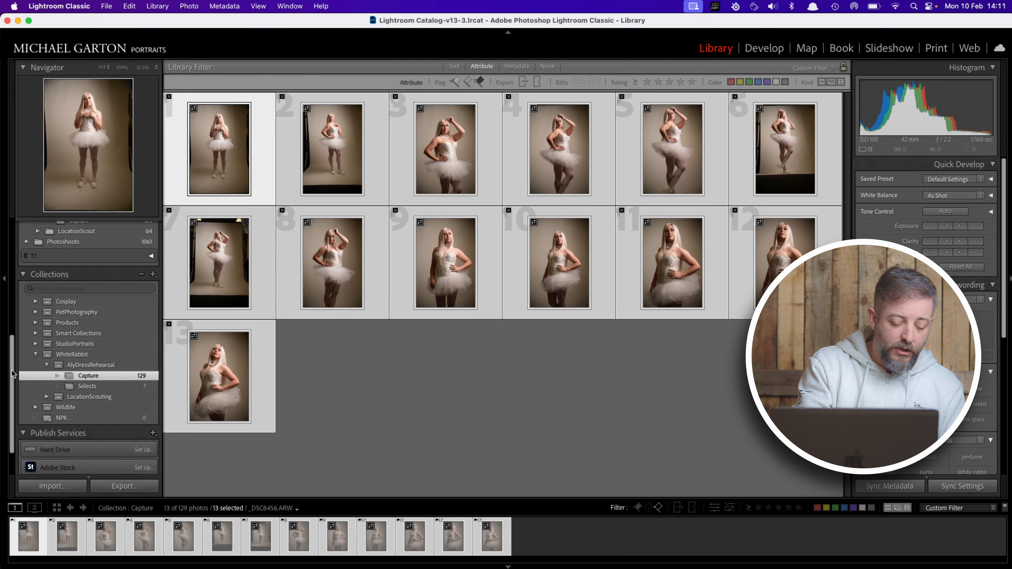
In the DressRehearsal Capture folder on MGNew2TB, filter to the rejected photos and delete the selected rejects from disk
drag(15, 374, 13, 294)
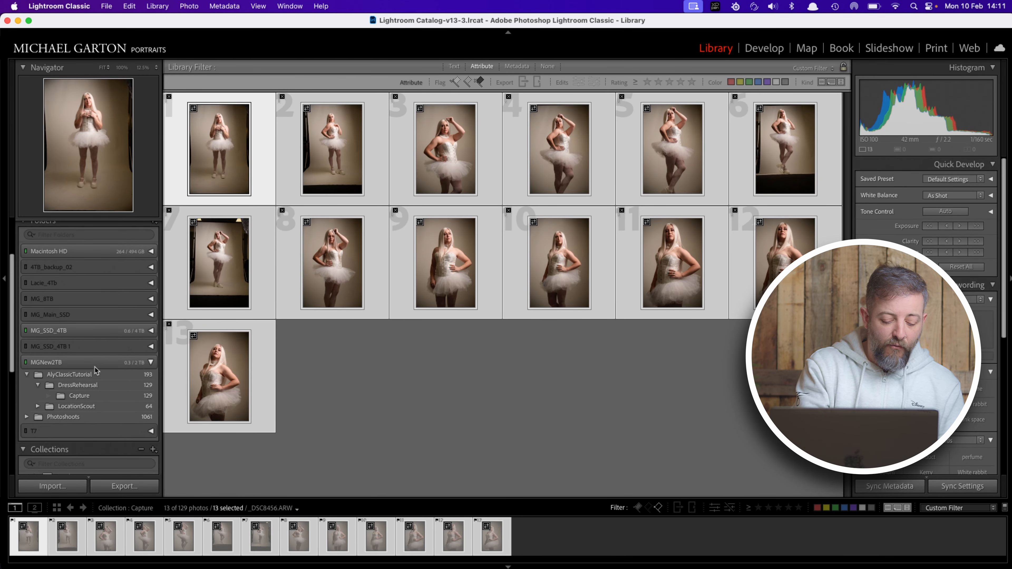
click(126, 396)
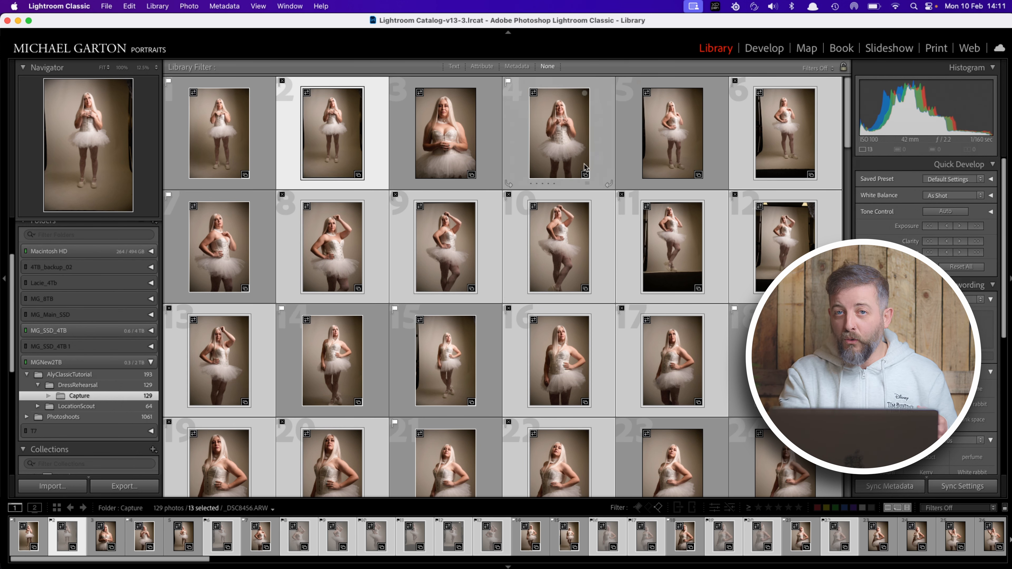
click(658, 508)
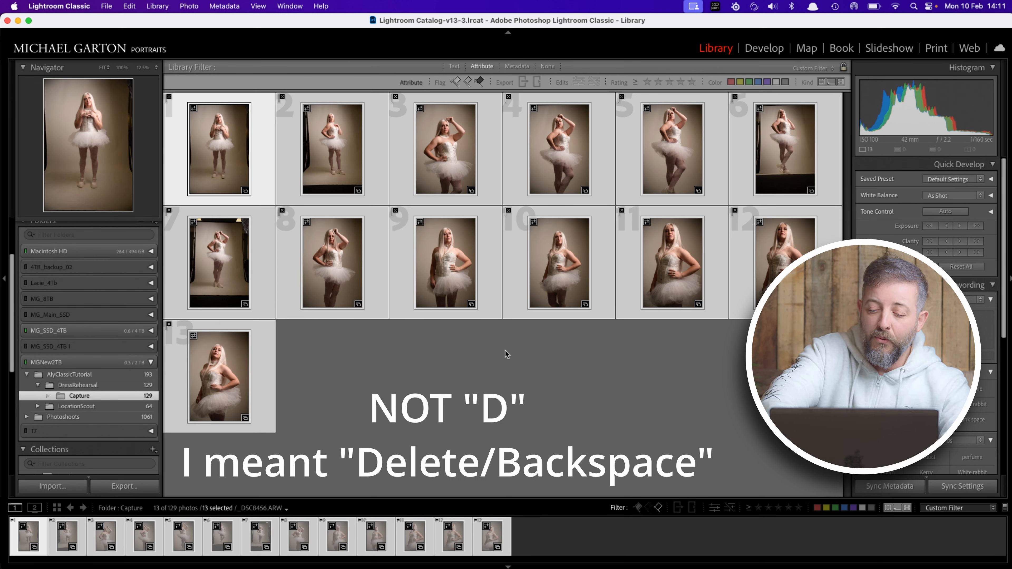
key(BackSpace)
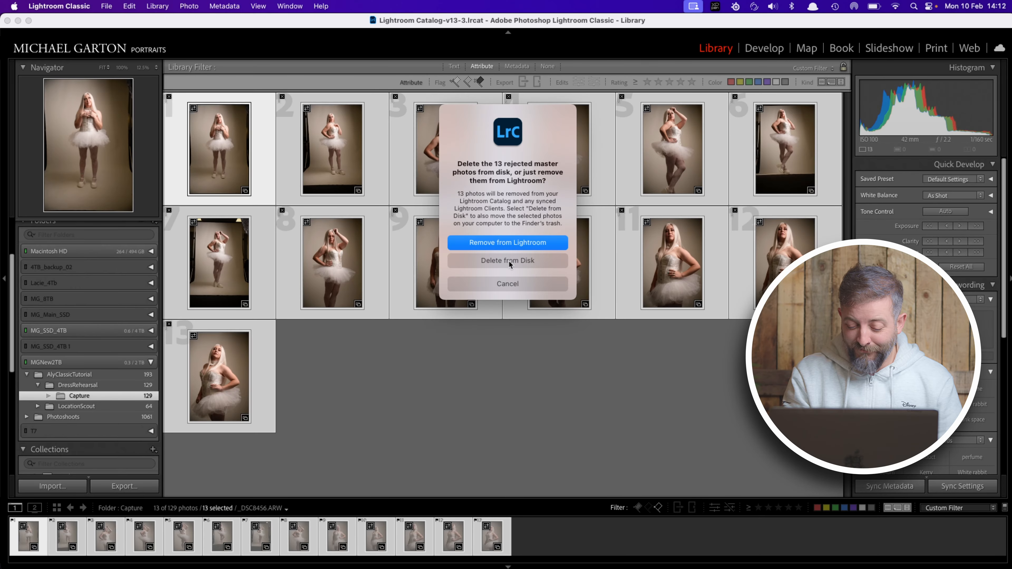
click(509, 260)
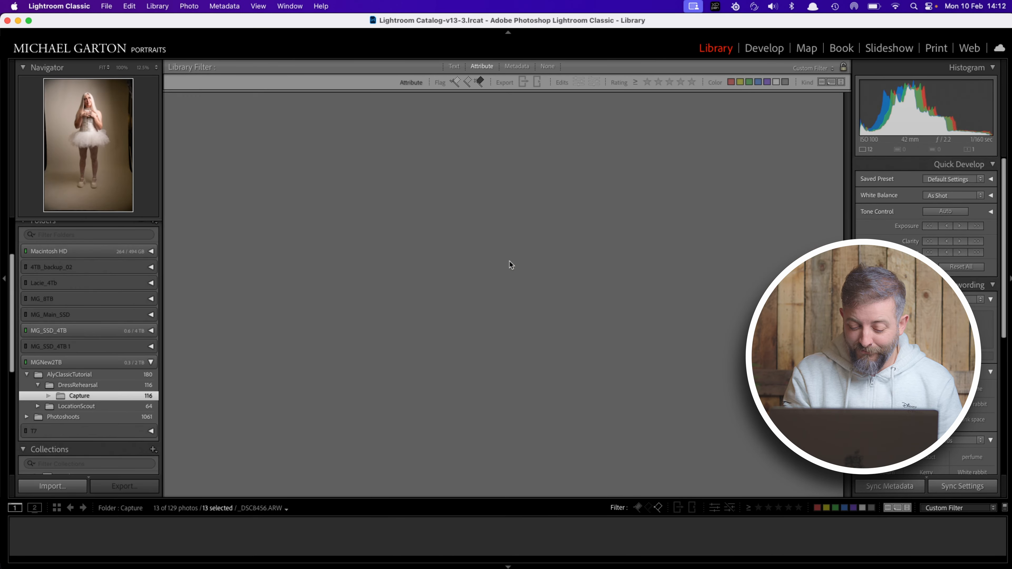